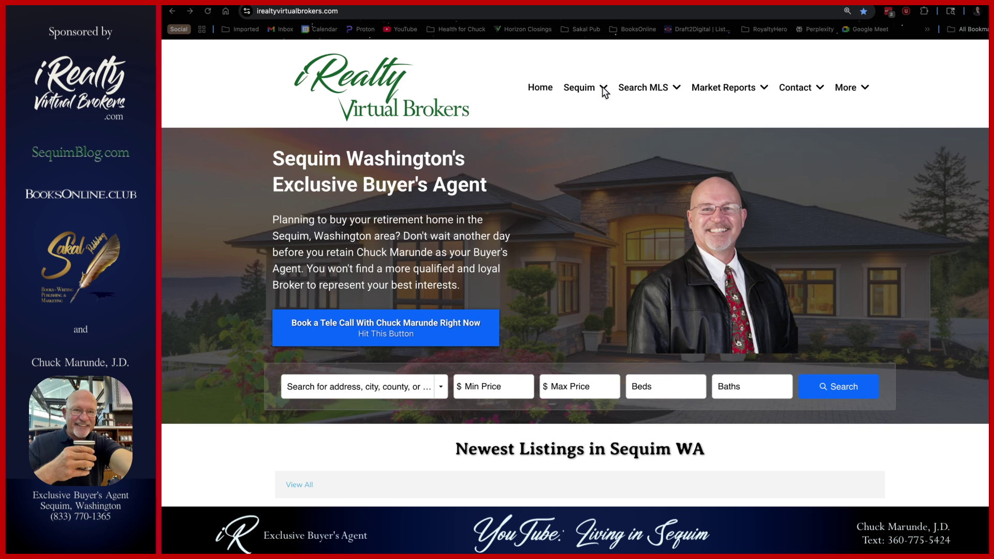
- Search the Sequim Real Estate Blog for 'Covenants' and open the 'Covenants and Home Businesses' post
{"action": "left_click", "coordinate": [604, 91]}
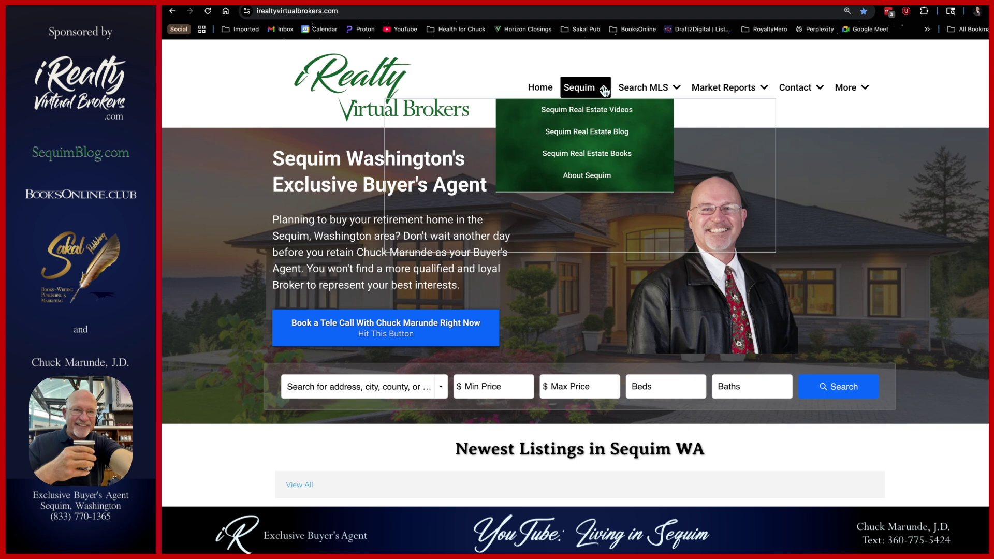
{"action": "left_click", "coordinate": [587, 132]}
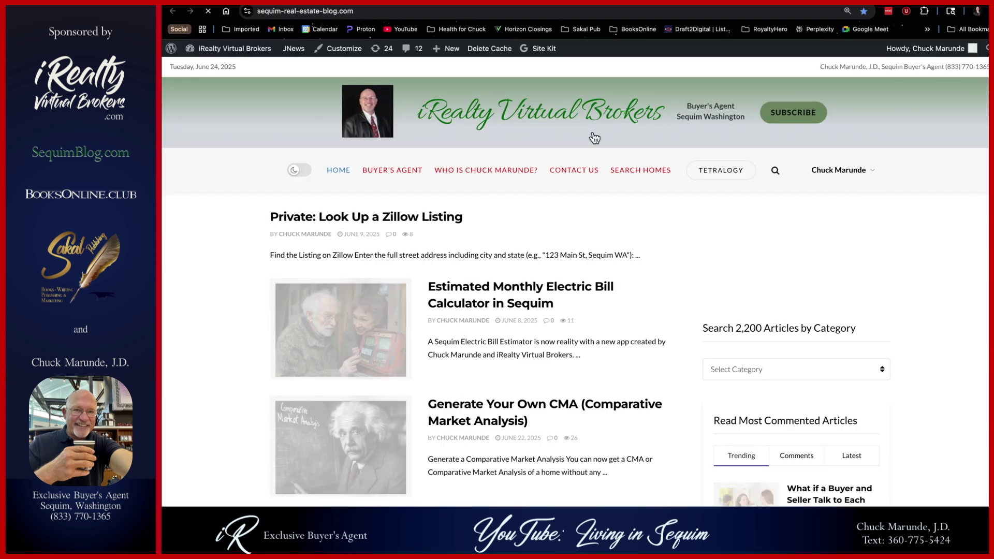
{"action": "left_click", "coordinate": [775, 172]}
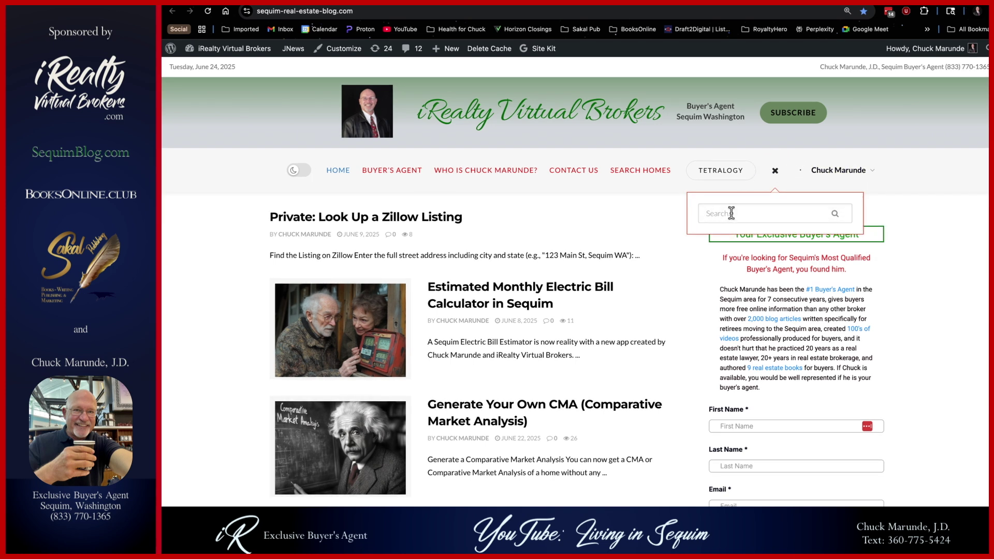
{"action": "type", "text": "Covenants"}
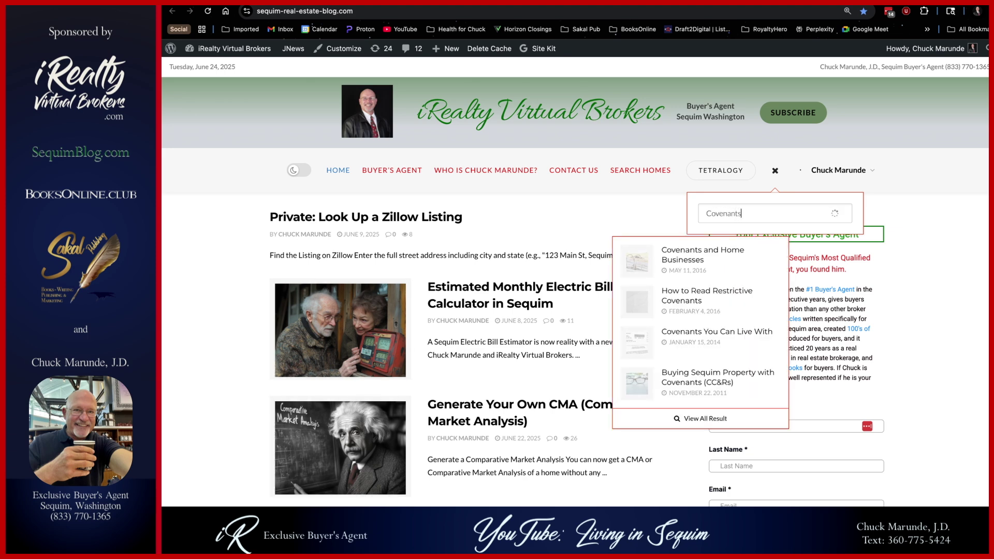
{"action": "key", "text": "Return"}
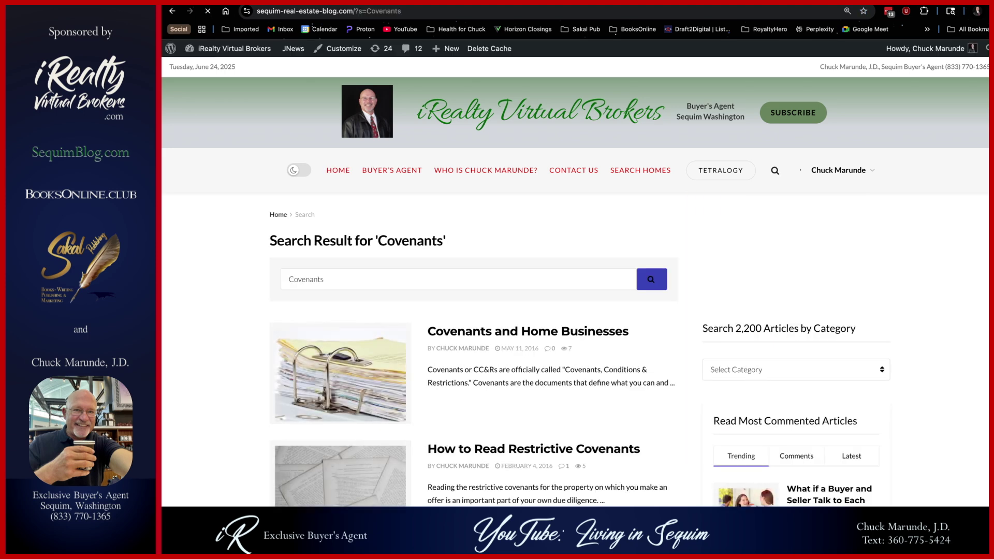
{"action": "scroll", "coordinate": [575, 282], "scroll_direction": "down", "scroll_amount": 3}
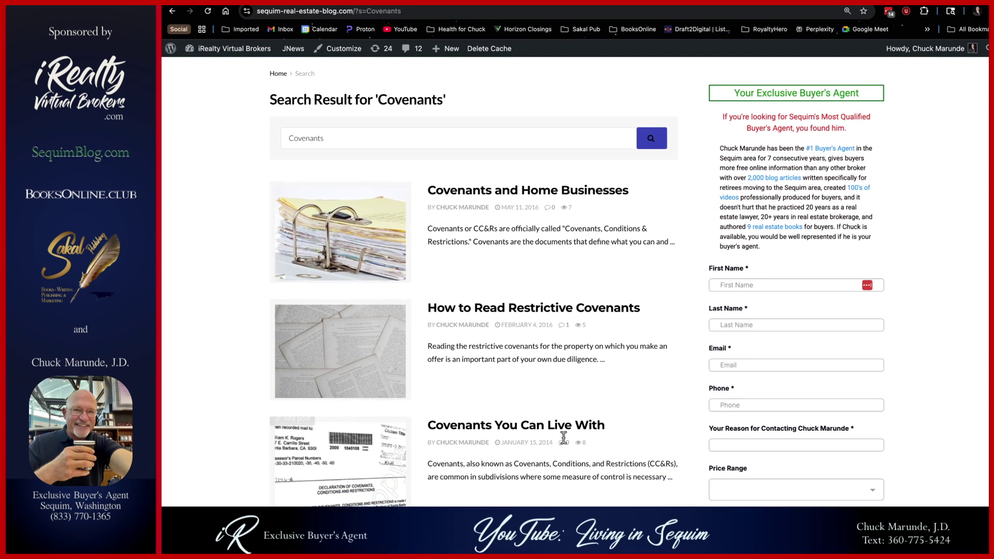
{"action": "left_click", "coordinate": [353, 247]}
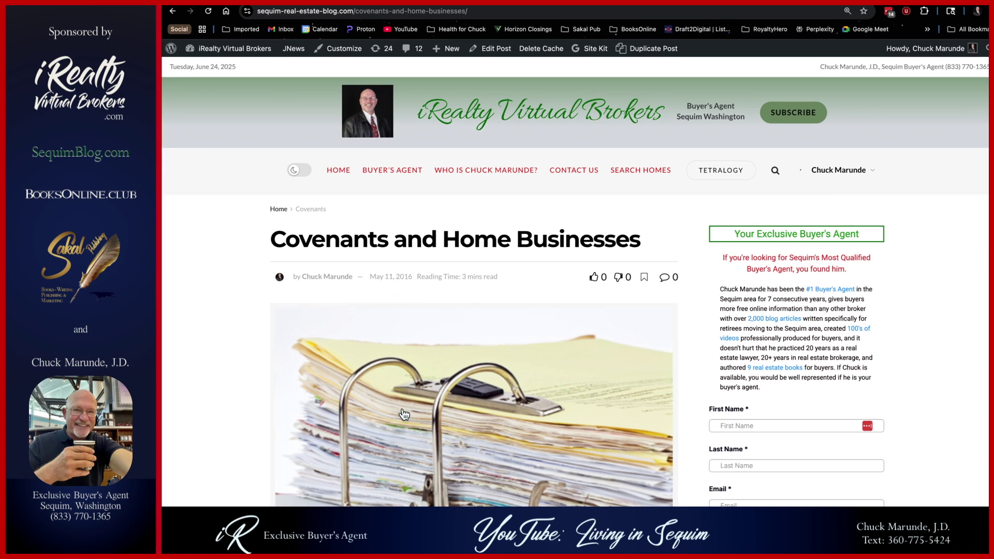
- Scroll through the post and highlight the paragraph that defines covenants
{"action": "scroll", "coordinate": [414, 449], "scroll_direction": "down", "scroll_amount": 6}
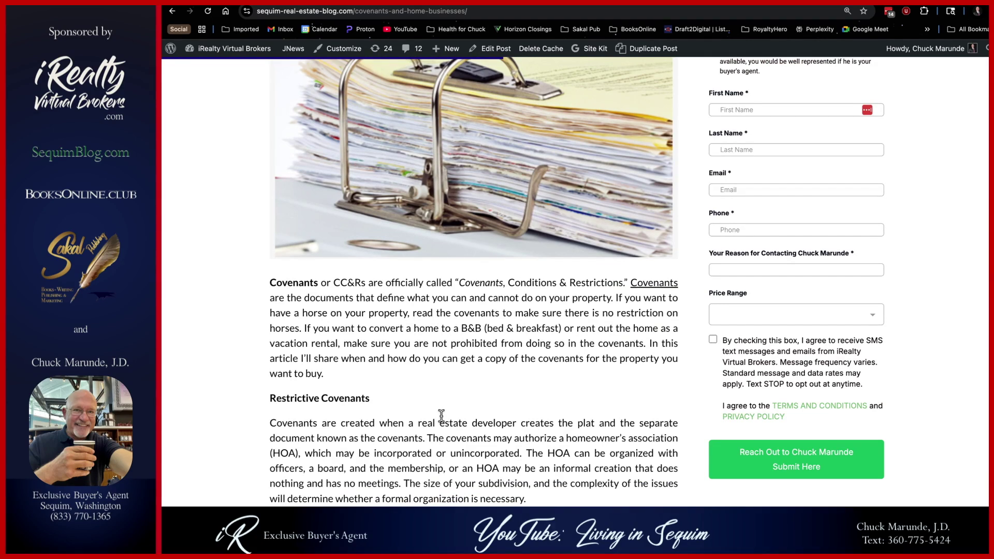
{"action": "scroll", "coordinate": [440, 417], "scroll_direction": "down", "scroll_amount": 1}
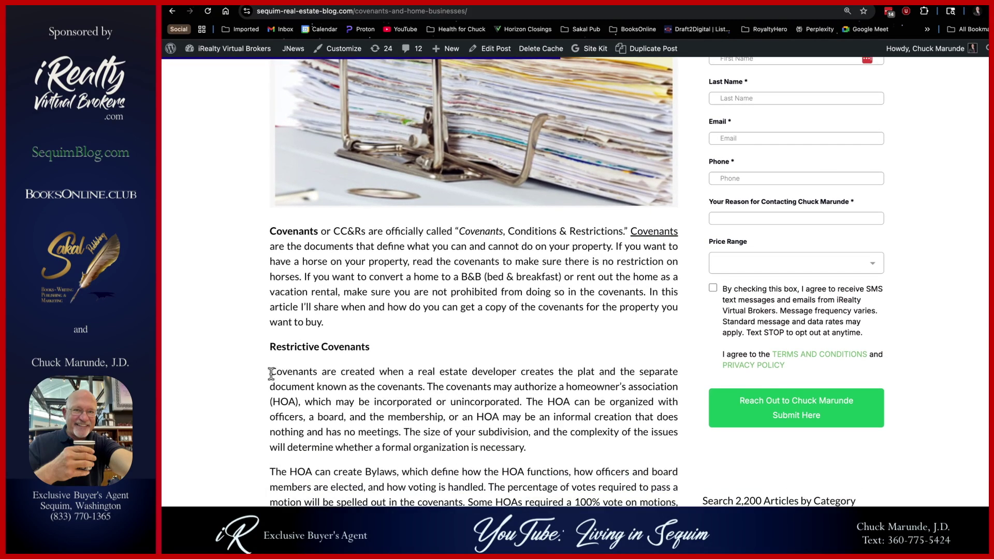
{"action": "left_click_drag", "start_coordinate": [270, 230], "coordinate": [331, 321]}
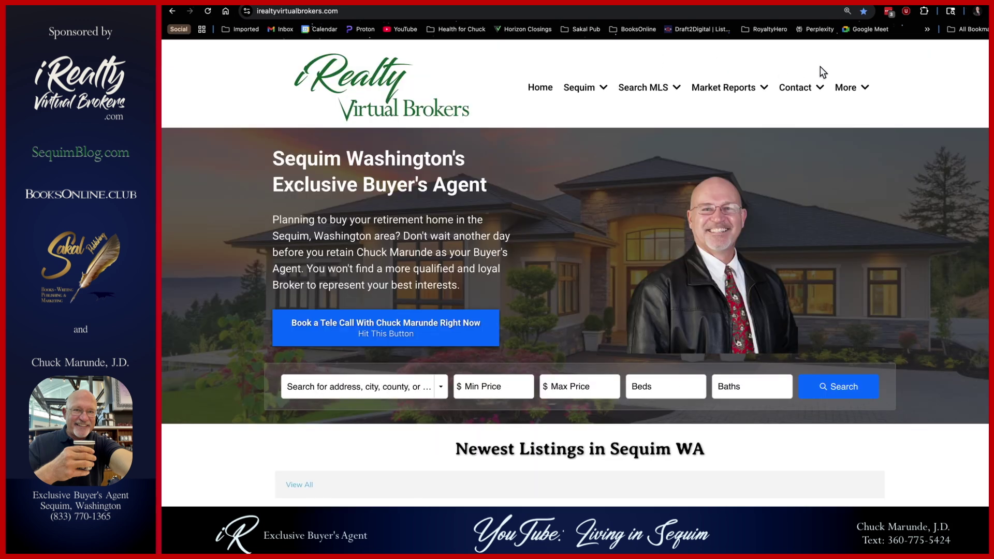
- Open 'Search Recorded Documents in Clallam County' from the More menu
{"action": "mouse_move", "coordinate": [850, 89]}
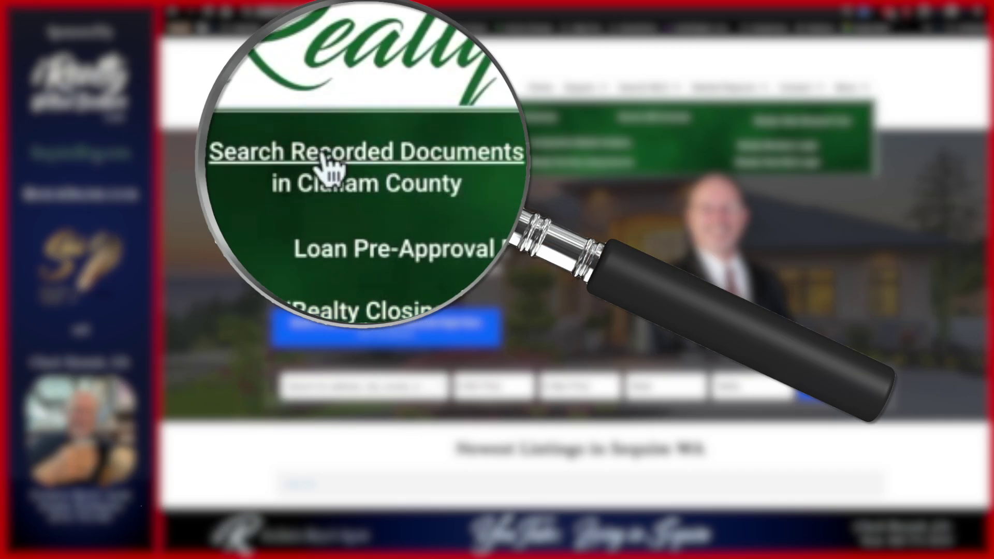
{"action": "left_click", "coordinate": [371, 165]}
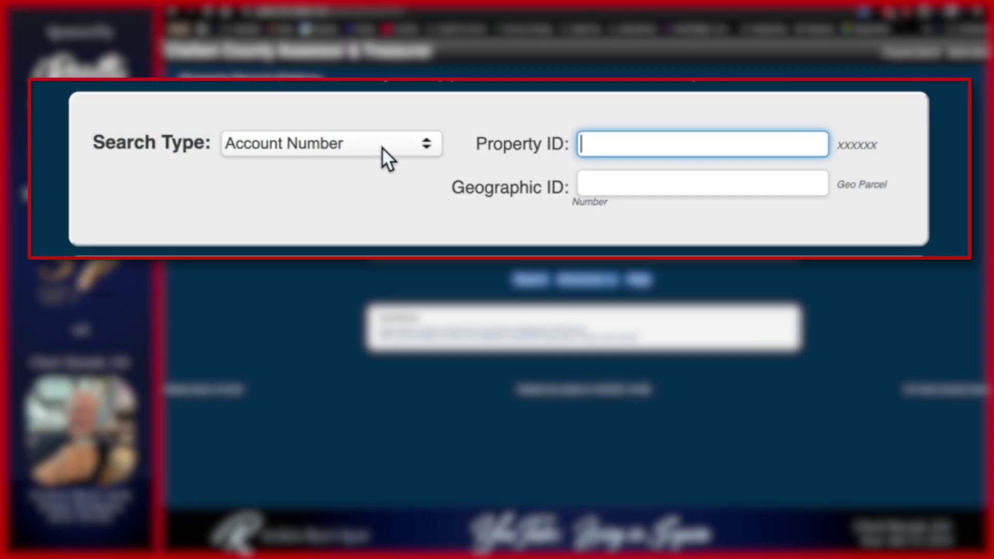
- Search the assessor site by Property Address, entering the parcel's street number and street name
{"action": "left_click", "coordinate": [525, 147]}
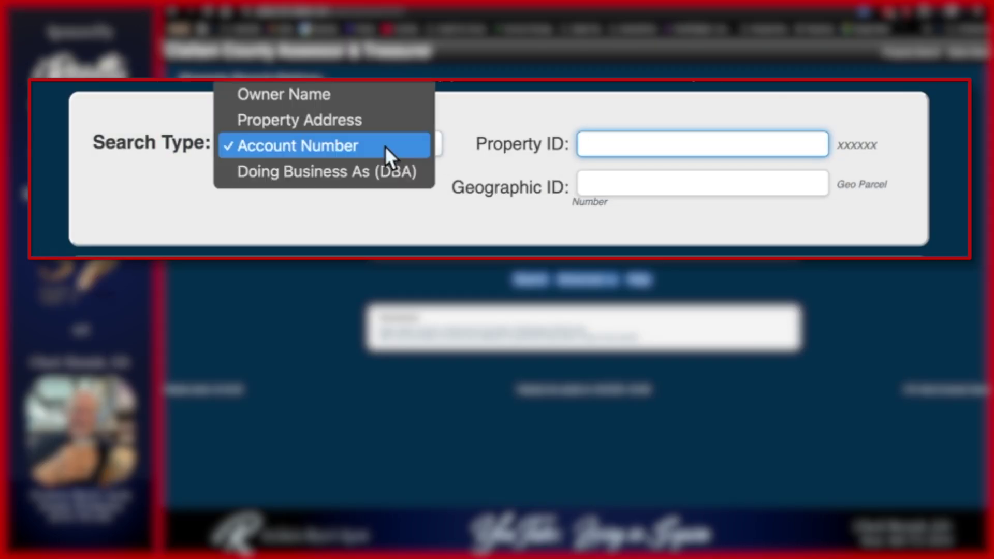
{"action": "left_click", "coordinate": [326, 122]}
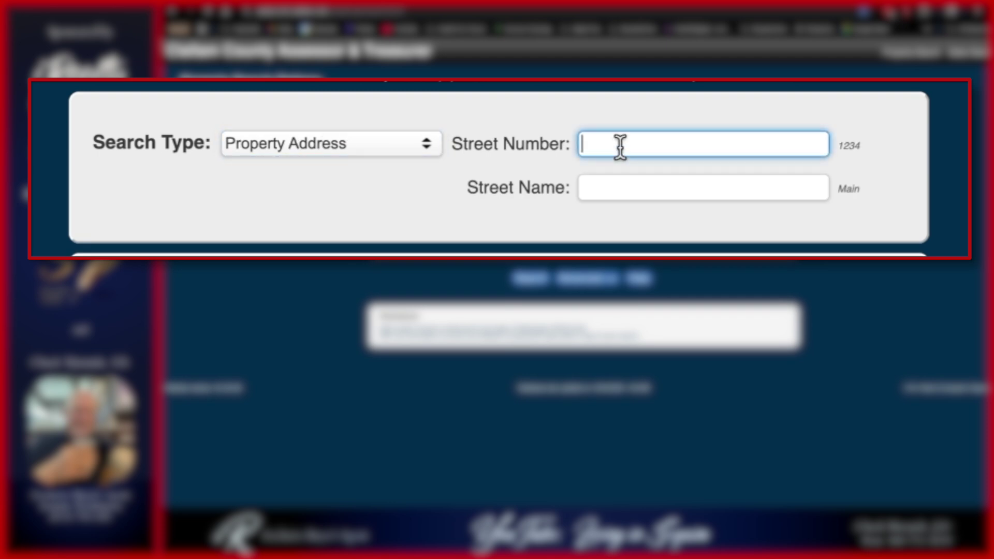
{"action": "left_click", "coordinate": [608, 188]}
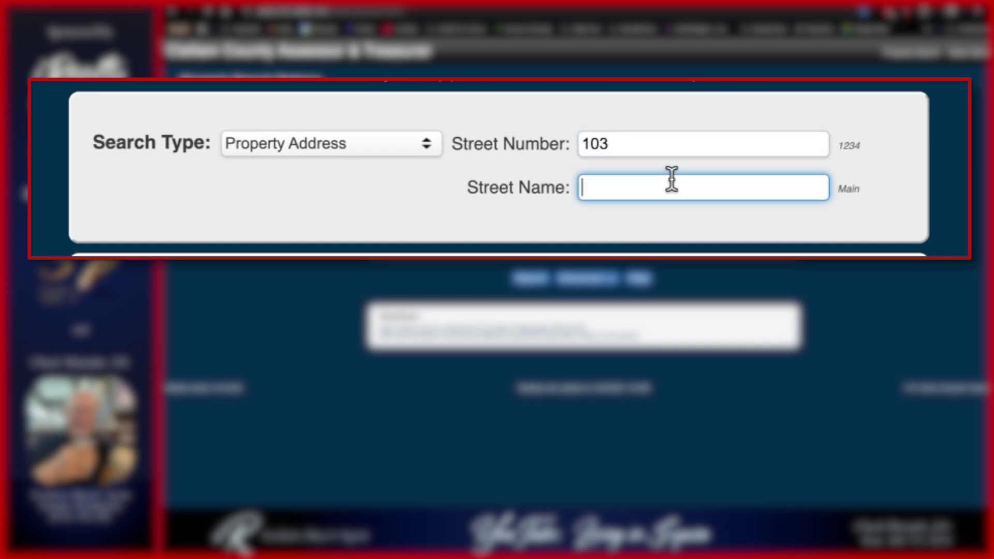
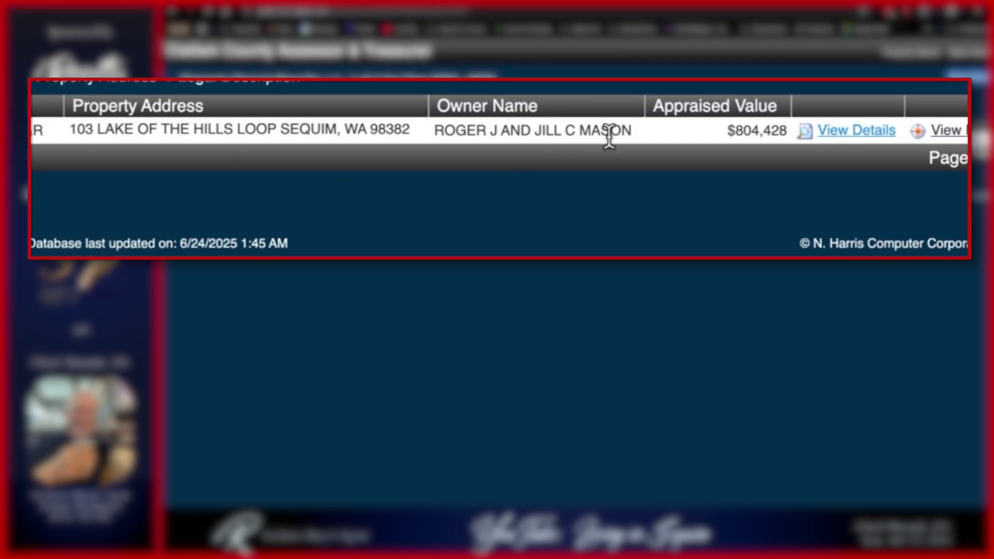
- Open the property's details, select its Geographic ID and owner's surname, then return to the recorded-documents tab
{"action": "left_click", "coordinate": [871, 136]}
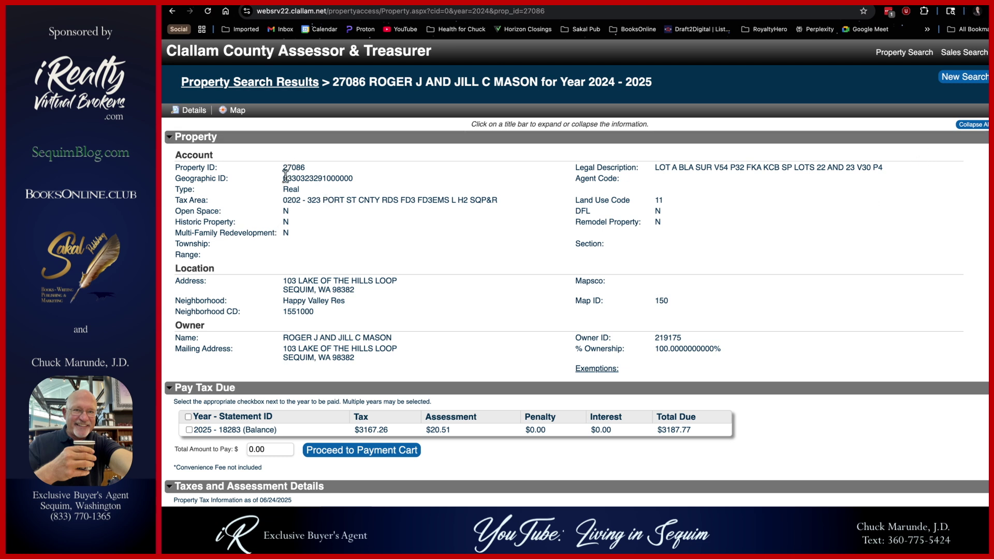
{"action": "left_click_drag", "start_coordinate": [285, 176], "coordinate": [357, 183]}
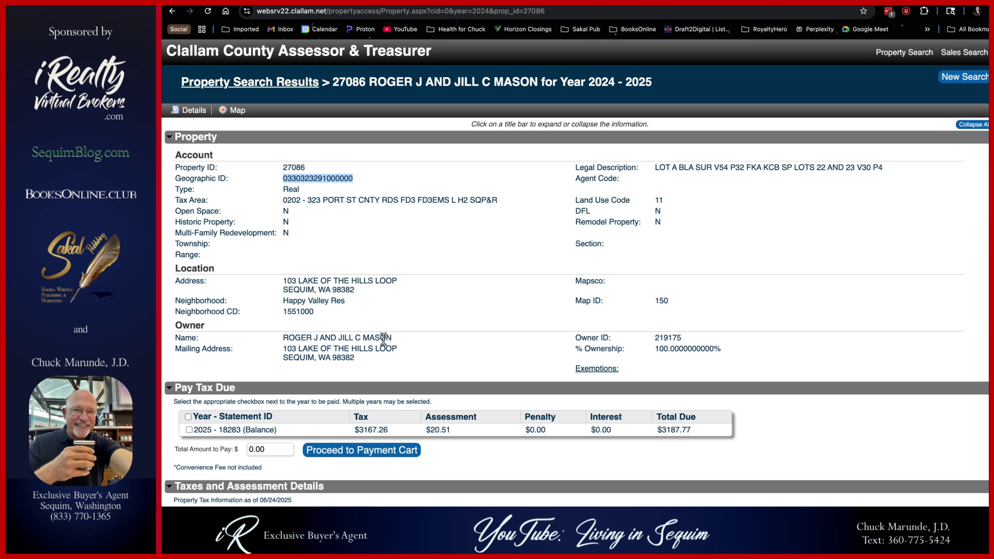
{"action": "left_click_drag", "start_coordinate": [362, 337], "coordinate": [389, 337]}
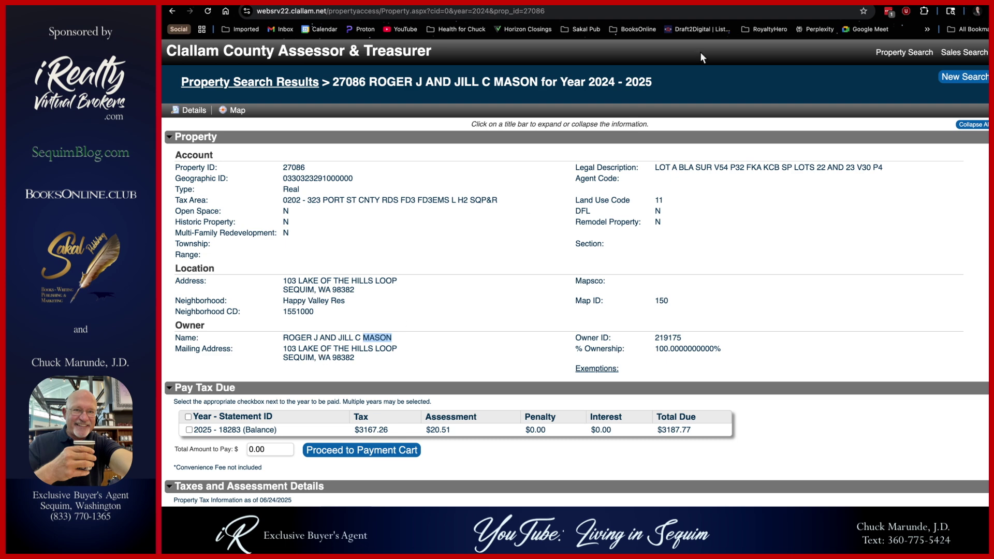
{"action": "key", "text": "ctrl+Tab"}
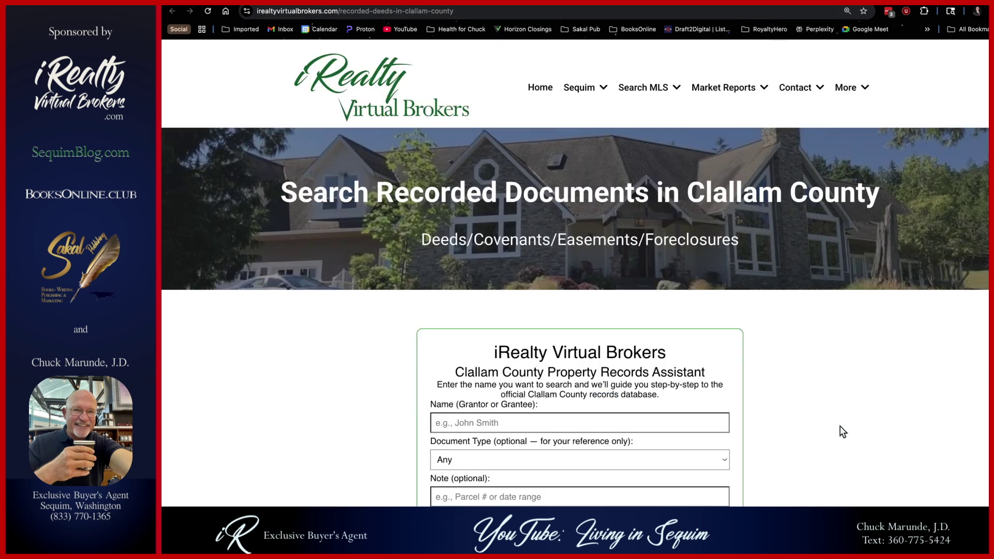
- Submit the owner's surname in the name form and continue to the county recorder's search site
{"action": "left_click", "coordinate": [488, 425]}
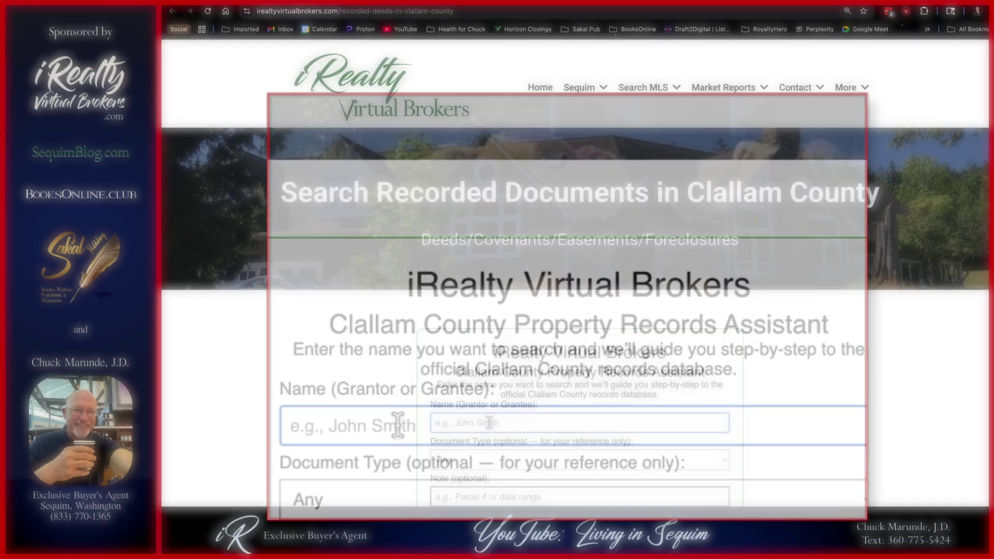
{"action": "type", "text": "MASON"}
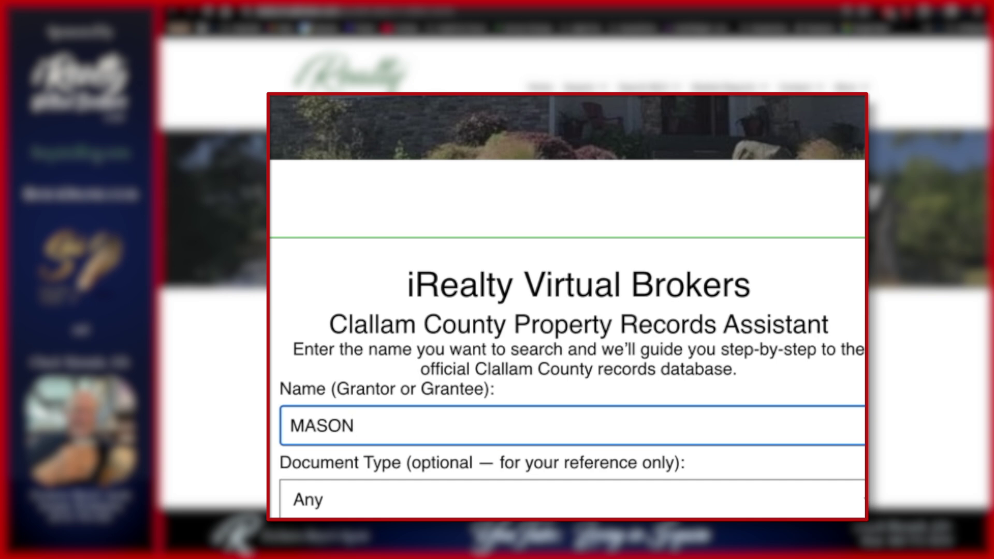
{"action": "key", "text": "Return"}
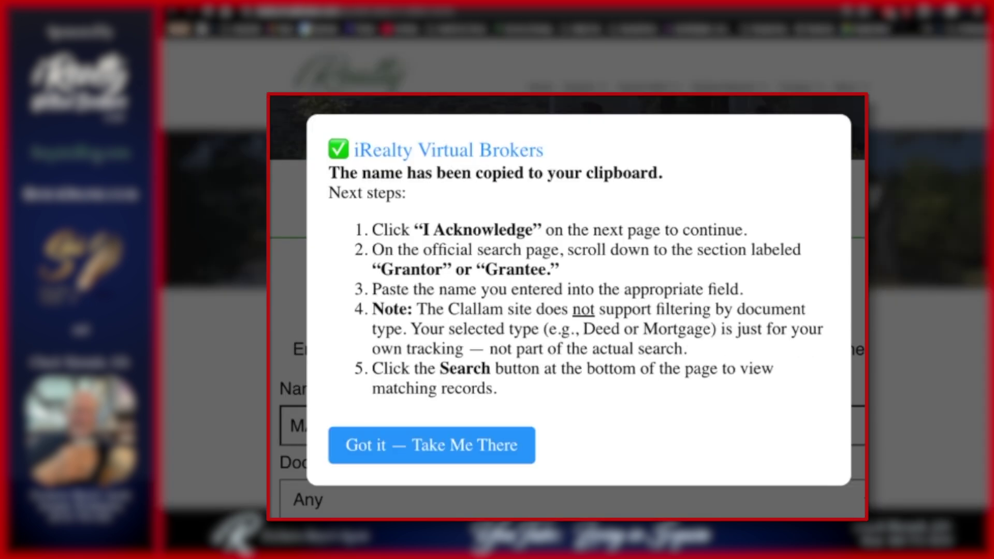
{"action": "left_click", "coordinate": [437, 442]}
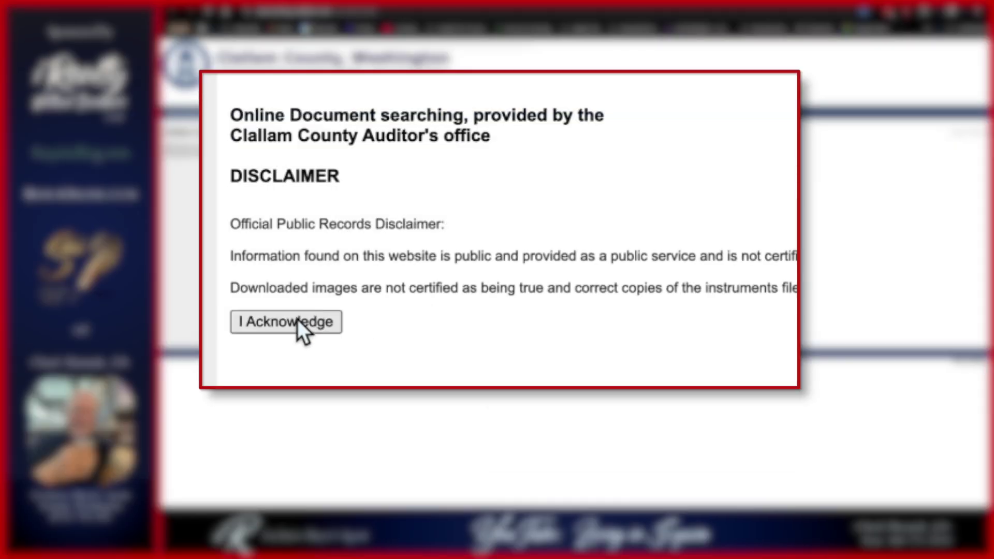
- Accept the disclaimer and search recorded documents with the owner's surname as grantee, getting 285 results
{"action": "left_click", "coordinate": [297, 319]}
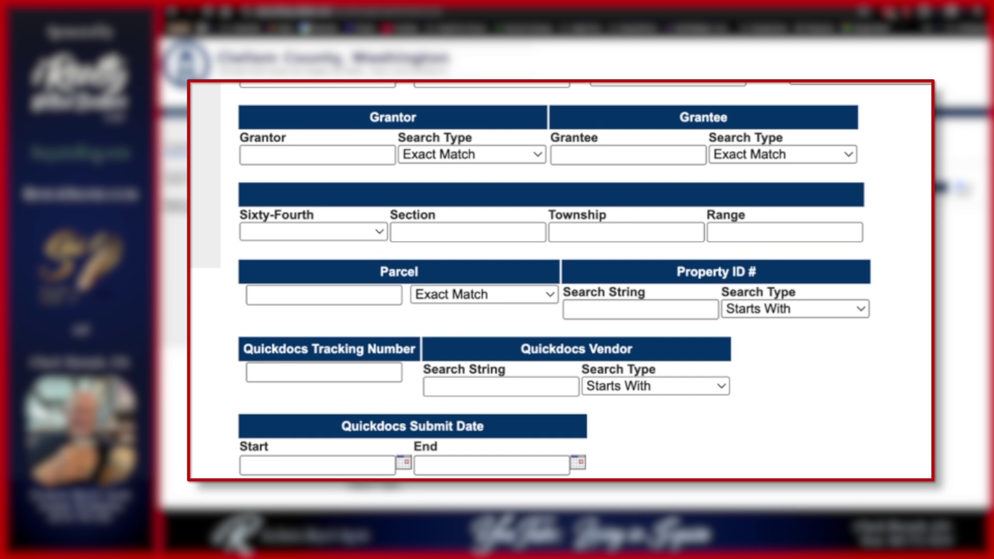
{"action": "left_click", "coordinate": [593, 151]}
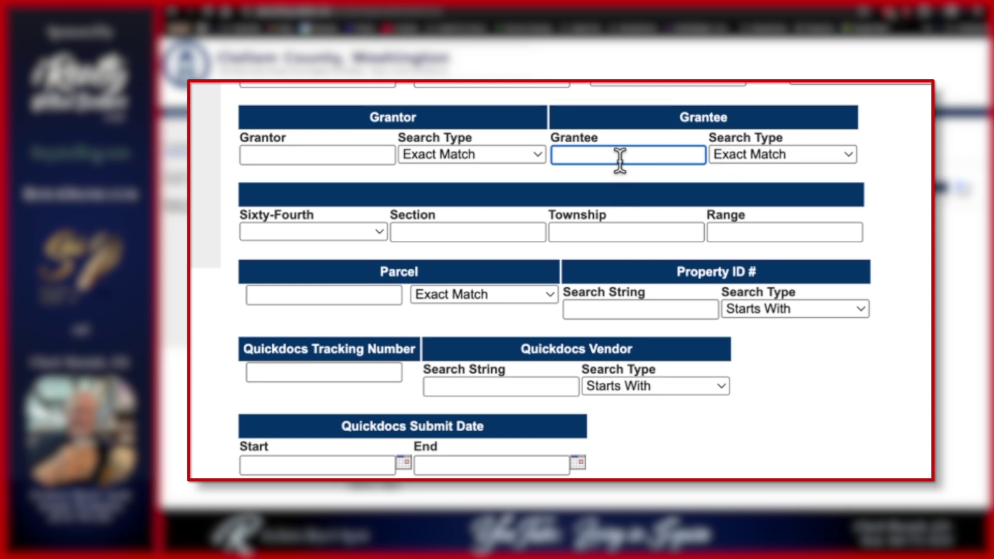
{"action": "type", "text": "MASON"}
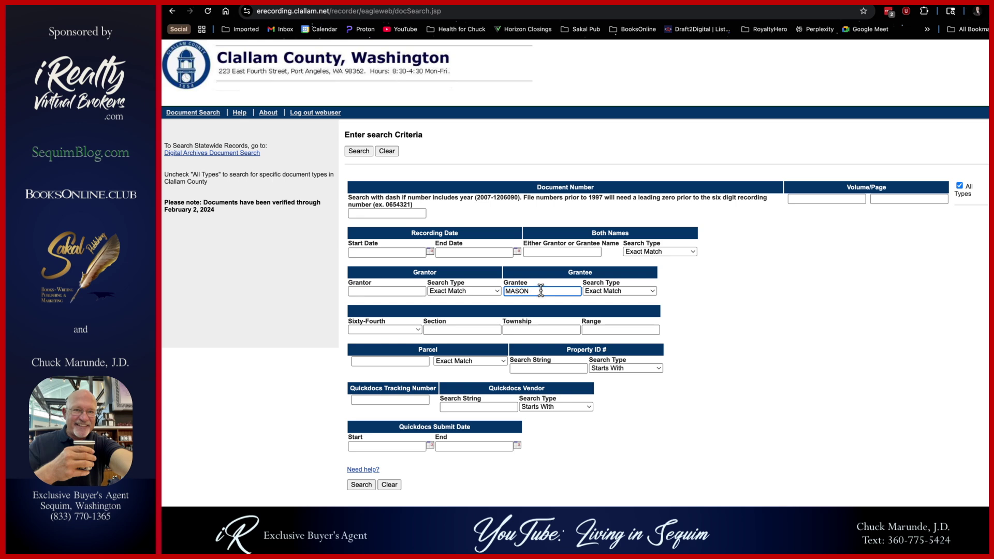
{"action": "left_click", "coordinate": [362, 484]}
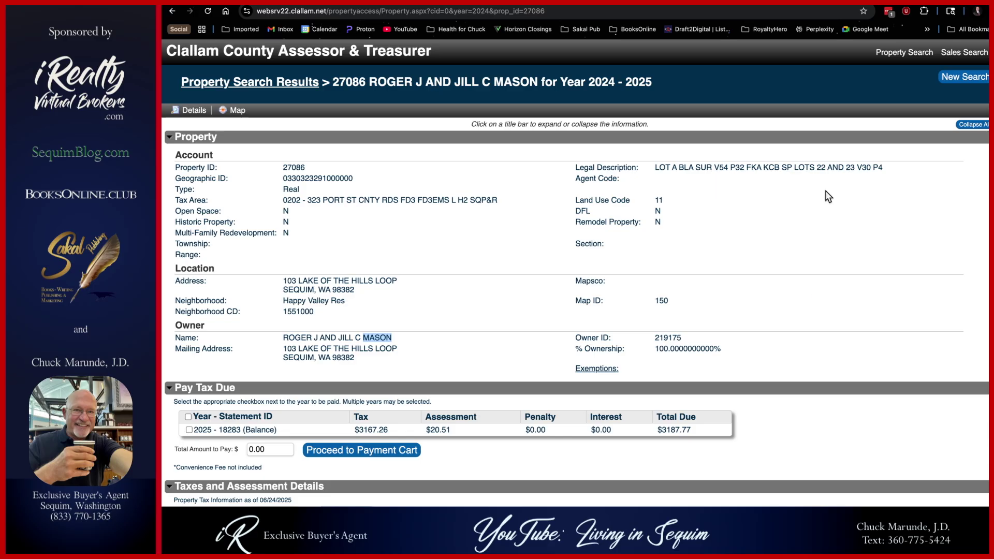
- Scroll the property record past taxes, improvements and photos to the sales table with deed numbers
{"action": "scroll", "coordinate": [794, 357], "scroll_direction": "down", "scroll_amount": 1}
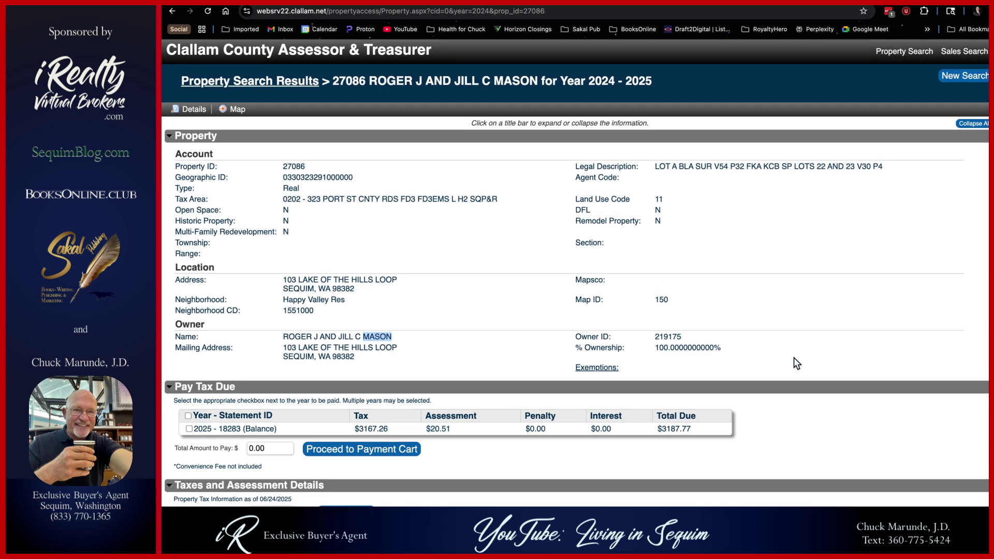
{"action": "scroll", "coordinate": [793, 357], "scroll_direction": "down", "scroll_amount": 2}
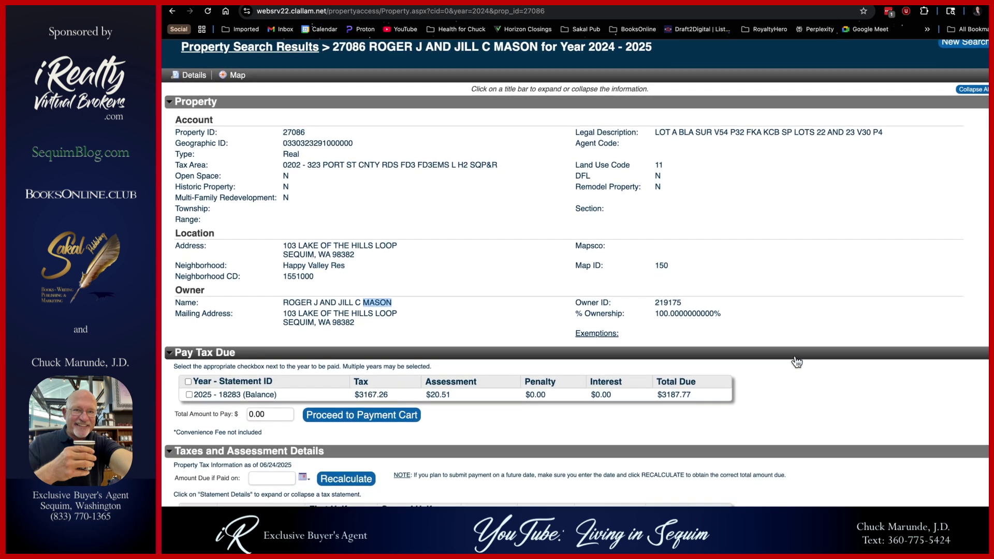
{"action": "scroll", "coordinate": [796, 357], "scroll_direction": "down", "scroll_amount": 10}
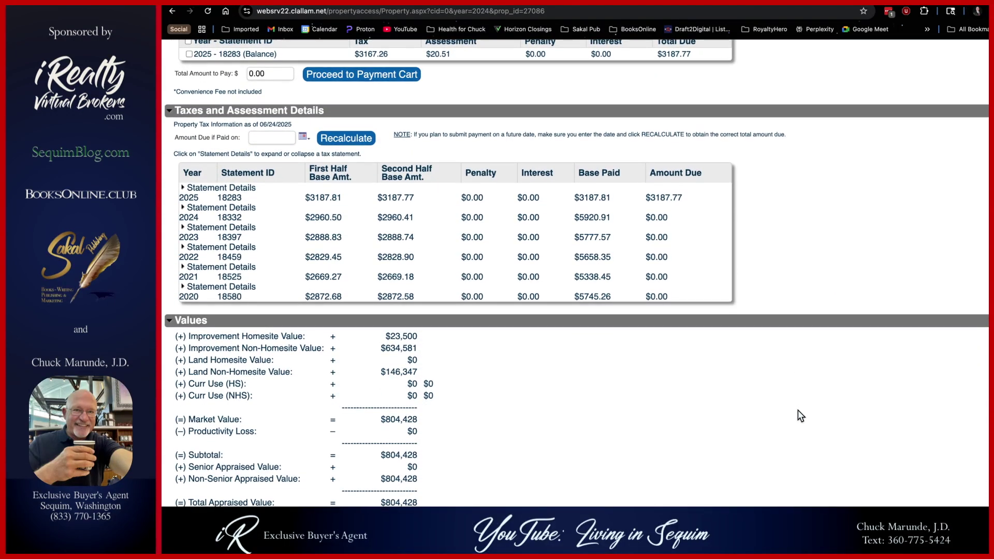
{"action": "scroll", "coordinate": [797, 415], "scroll_direction": "down", "scroll_amount": 14}
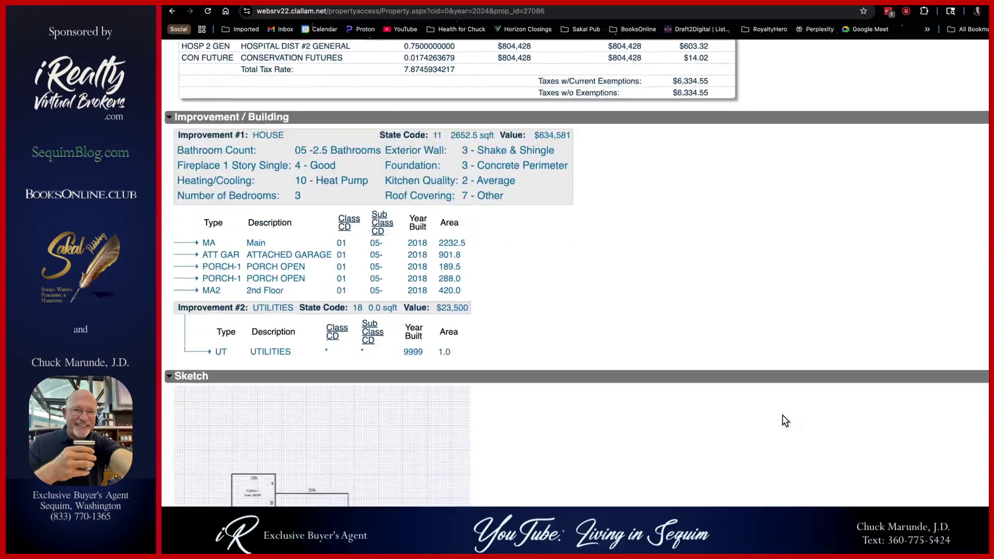
{"action": "scroll", "coordinate": [773, 427], "scroll_direction": "down", "scroll_amount": 14}
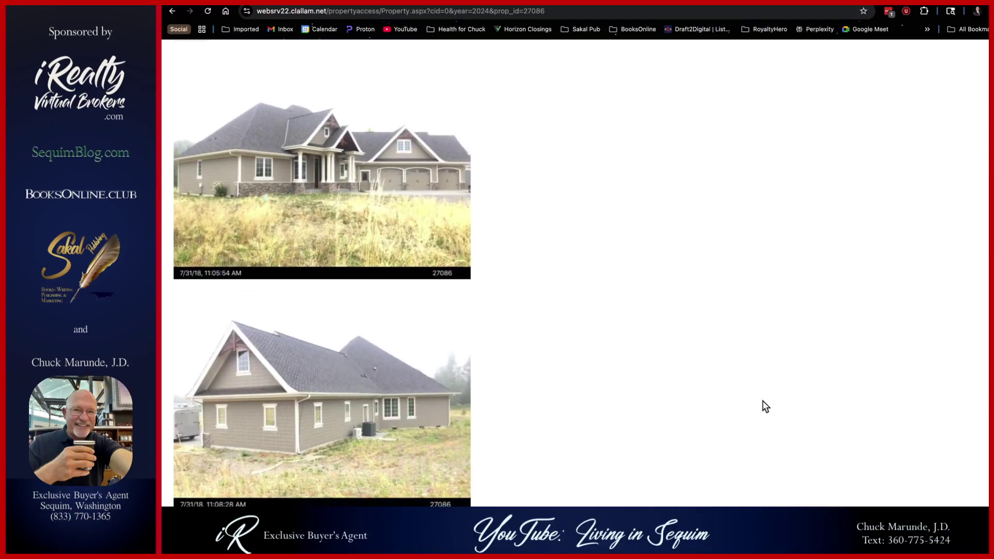
{"action": "scroll", "coordinate": [766, 397], "scroll_direction": "down", "scroll_amount": 9}
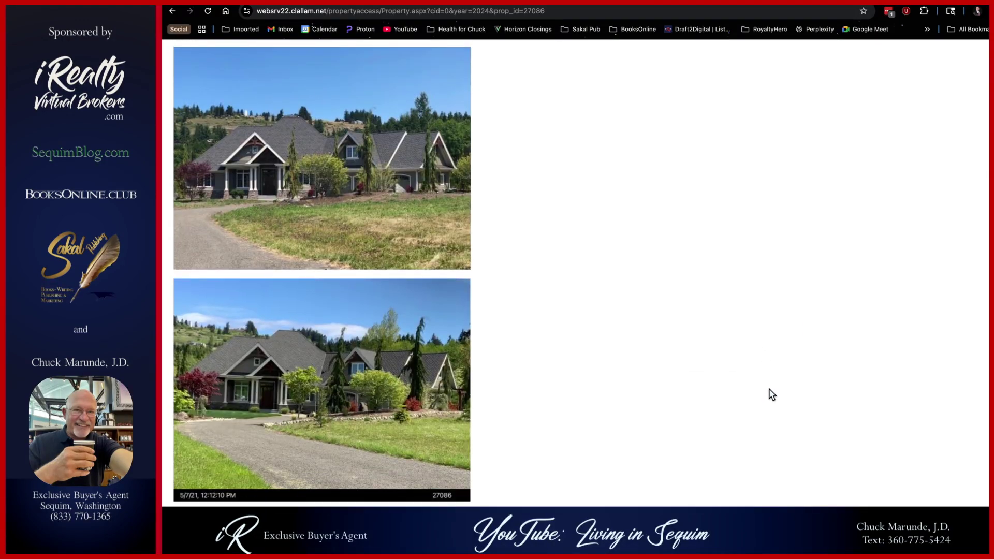
{"action": "scroll", "coordinate": [771, 397], "scroll_direction": "down", "scroll_amount": 5}
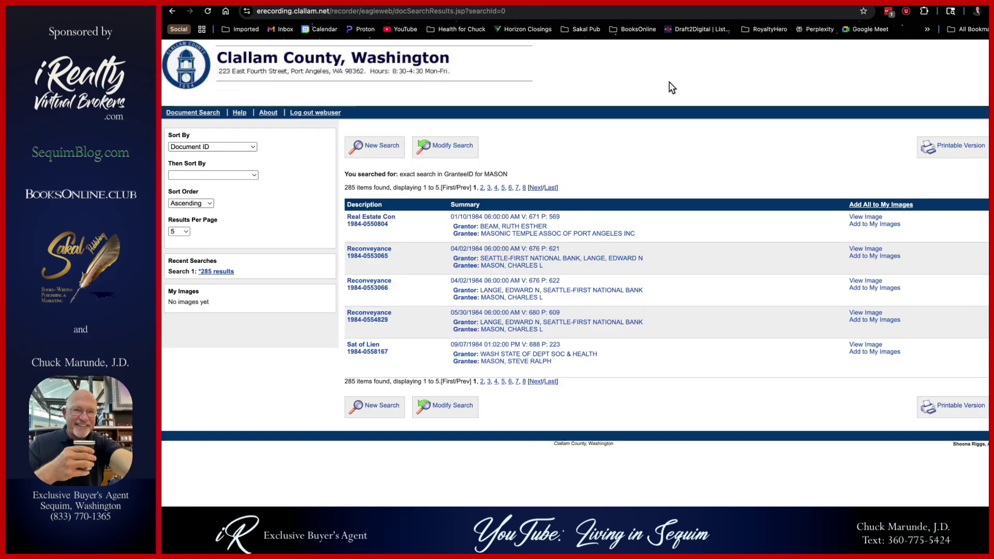
- Reopen the search form and delete the owner's surname from the Grantee box
{"action": "left_click", "coordinate": [449, 146]}
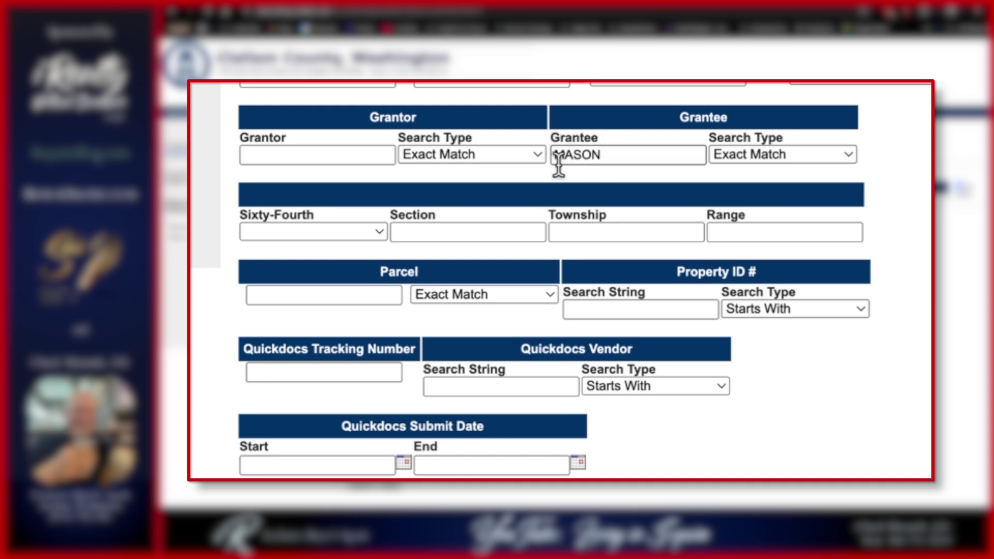
{"action": "double_click", "coordinate": [611, 157]}
{"action": "key", "text": "BackSpace"}
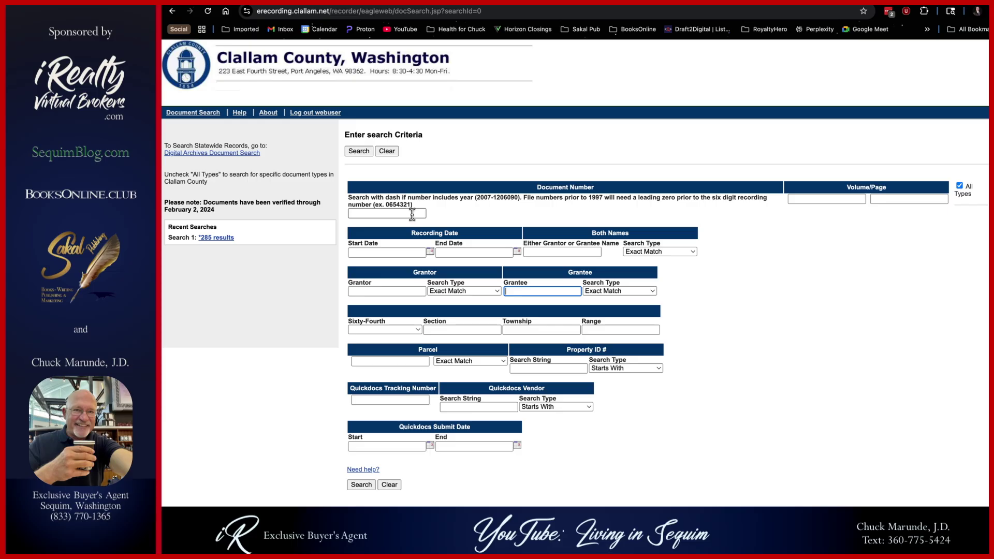
{"action": "left_click", "coordinate": [412, 213]}
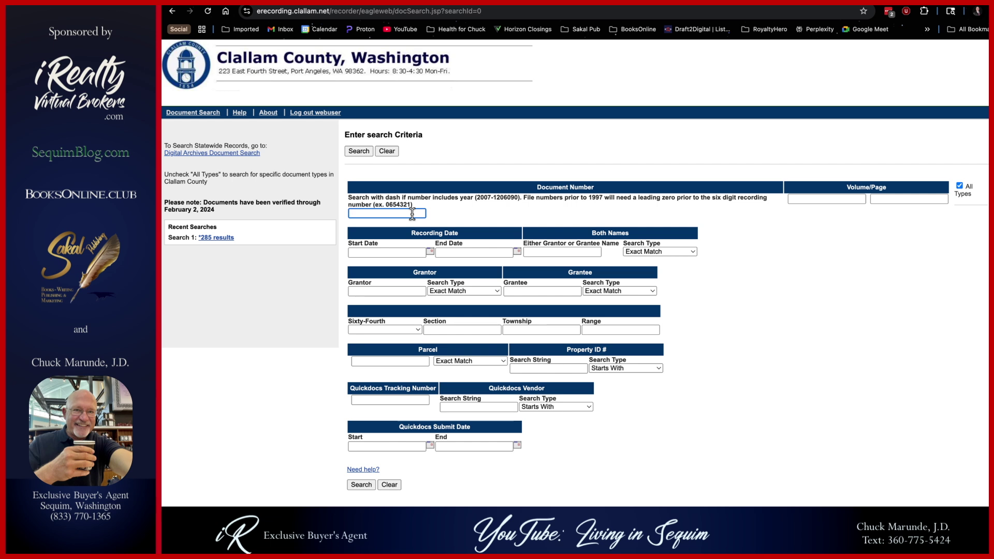
{"action": "key", "text": "ctrl+v"}
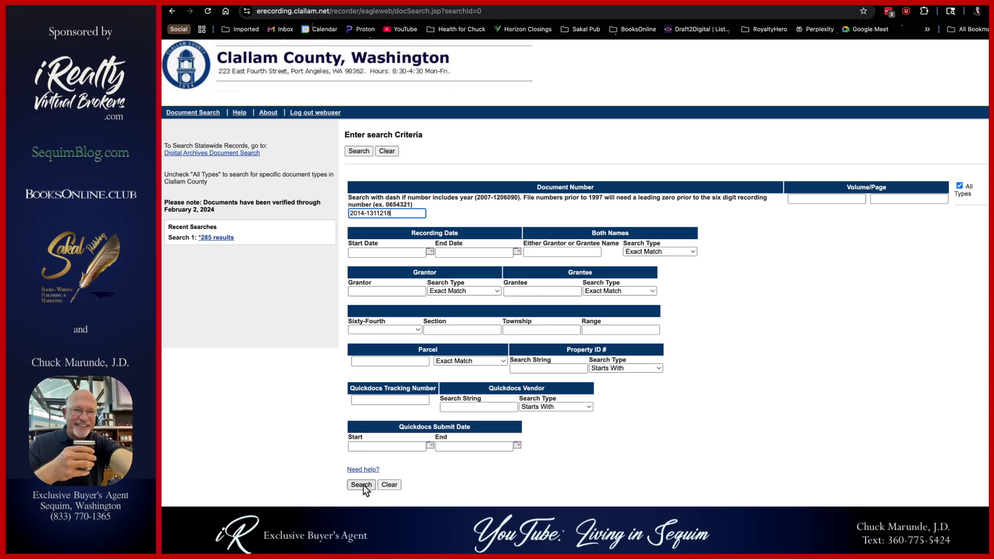
{"action": "left_click", "coordinate": [363, 486]}
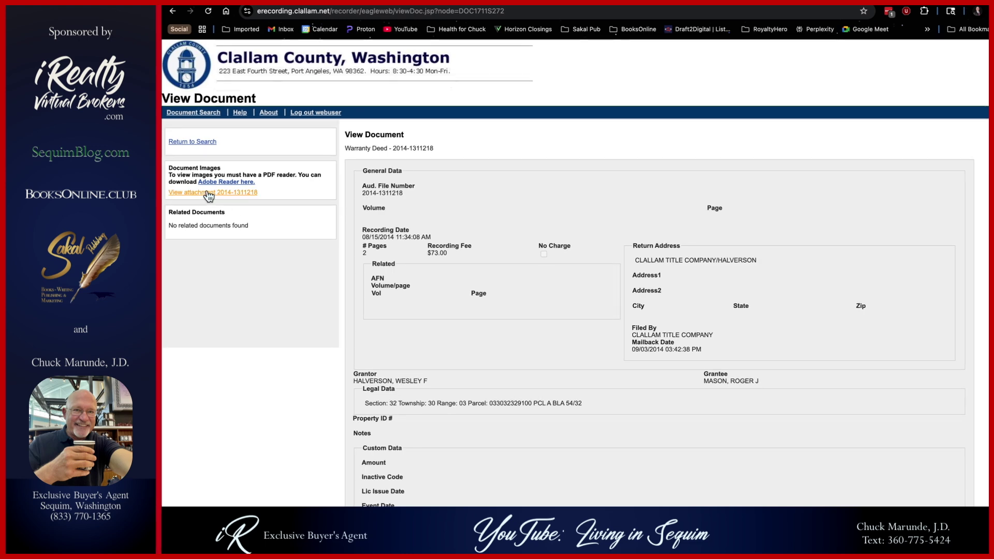
{"action": "left_click", "coordinate": [207, 193]}
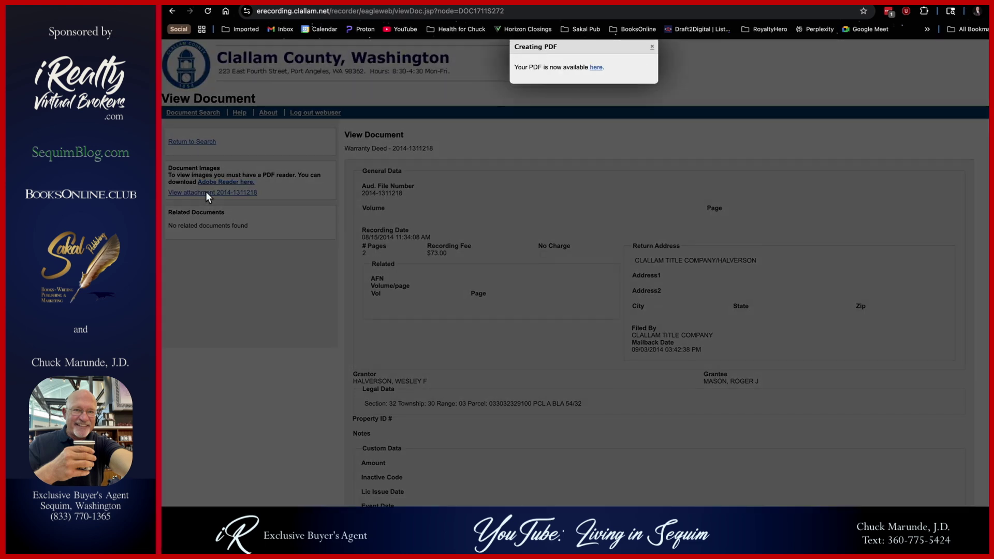
{"action": "scroll", "coordinate": [602, 306], "scroll_direction": "down", "scroll_amount": 3}
{"action": "scroll", "coordinate": [601, 310], "scroll_direction": "down", "scroll_amount": 3}
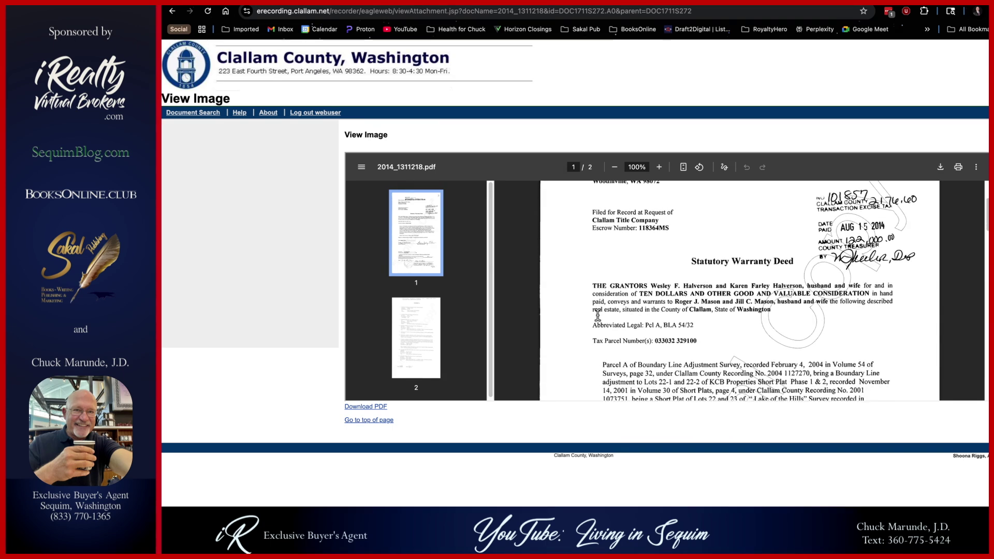
{"action": "scroll", "coordinate": [595, 318], "scroll_direction": "down", "scroll_amount": 2}
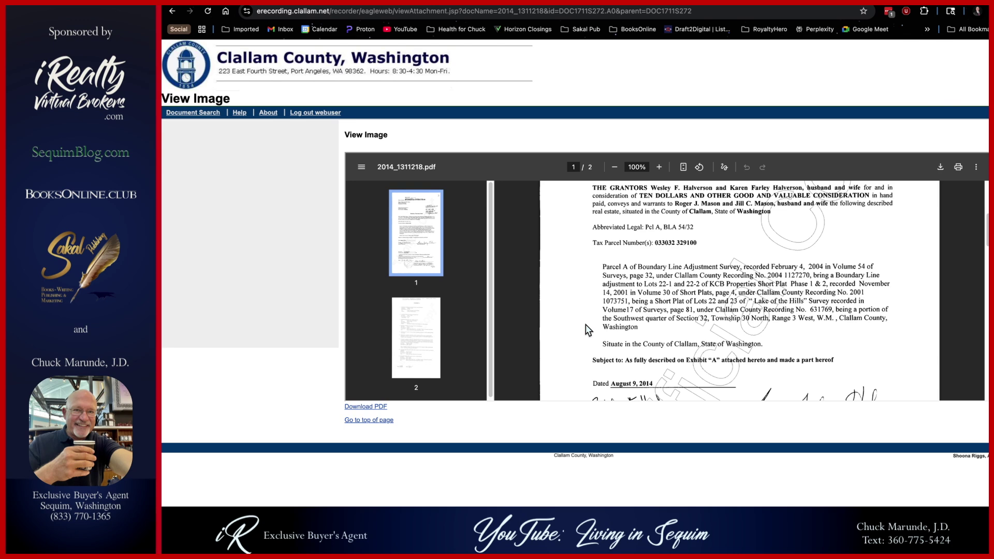
{"action": "scroll", "coordinate": [588, 330], "scroll_direction": "down", "scroll_amount": 2}
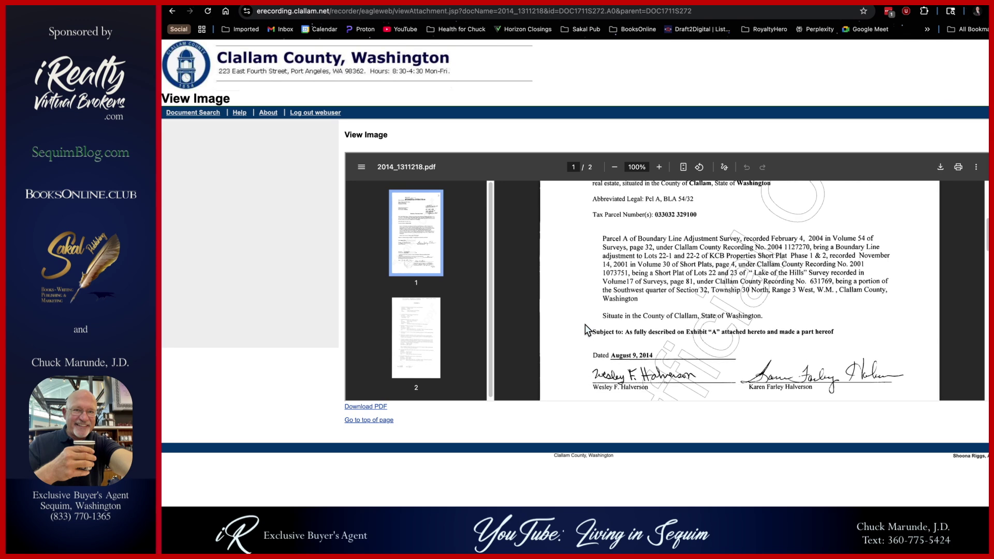
{"action": "scroll", "coordinate": [585, 324], "scroll_direction": "down", "scroll_amount": 3}
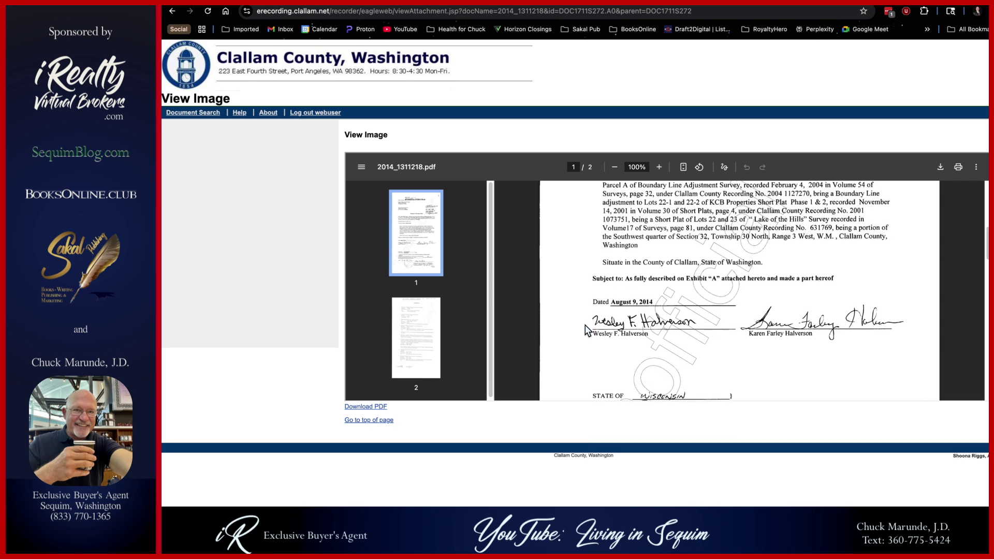
{"action": "scroll", "coordinate": [586, 330], "scroll_direction": "down", "scroll_amount": 10}
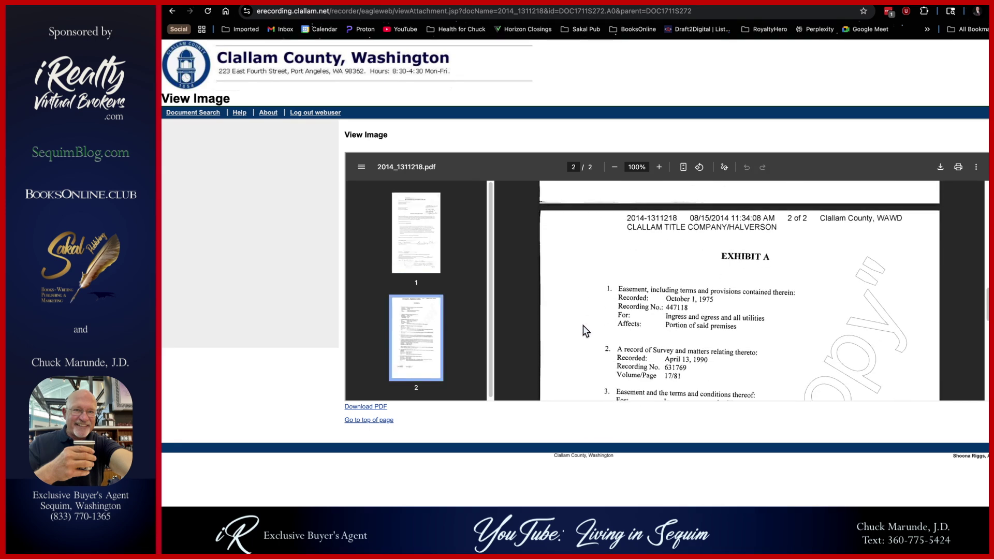
{"action": "scroll", "coordinate": [582, 325], "scroll_direction": "down", "scroll_amount": 2}
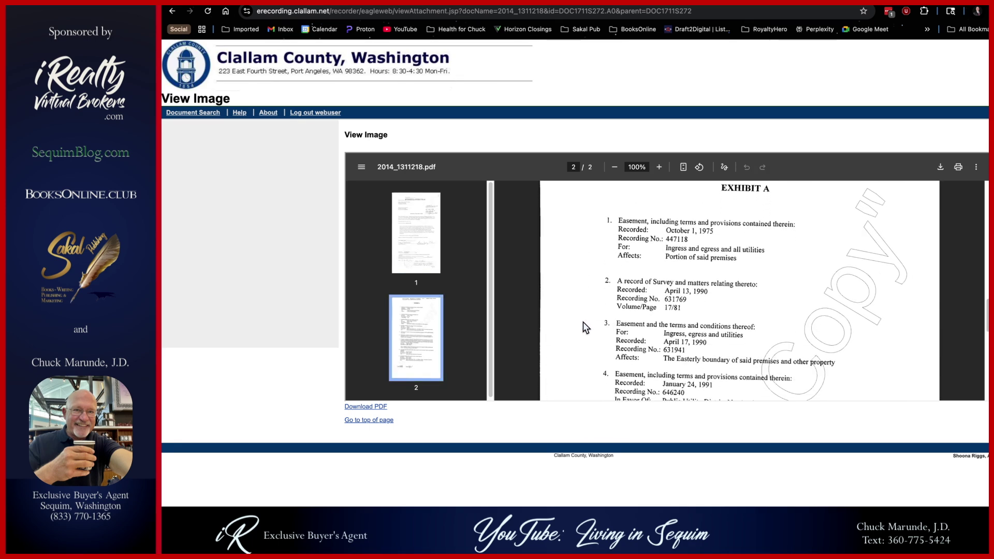
{"action": "scroll", "coordinate": [582, 327], "scroll_direction": "down", "scroll_amount": 3}
{"action": "scroll", "coordinate": [581, 329], "scroll_direction": "down", "scroll_amount": 3}
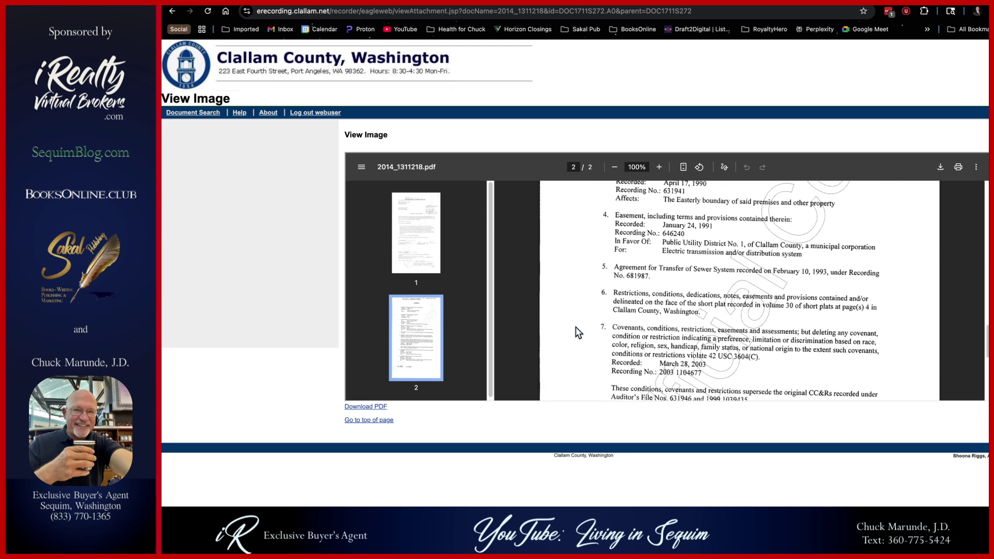
{"action": "scroll", "coordinate": [583, 317], "scroll_direction": "down", "scroll_amount": 1}
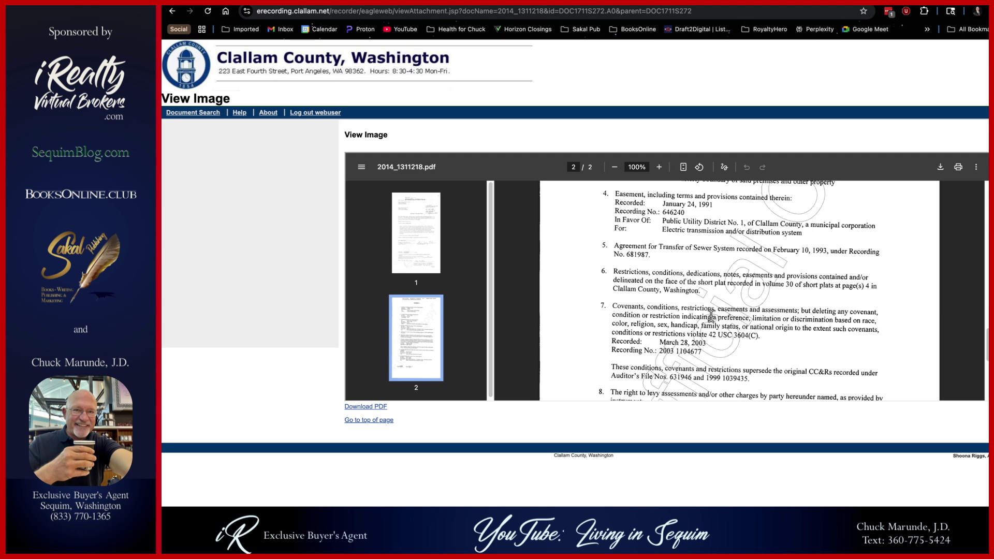
{"action": "scroll", "coordinate": [710, 317], "scroll_direction": "down", "scroll_amount": 2}
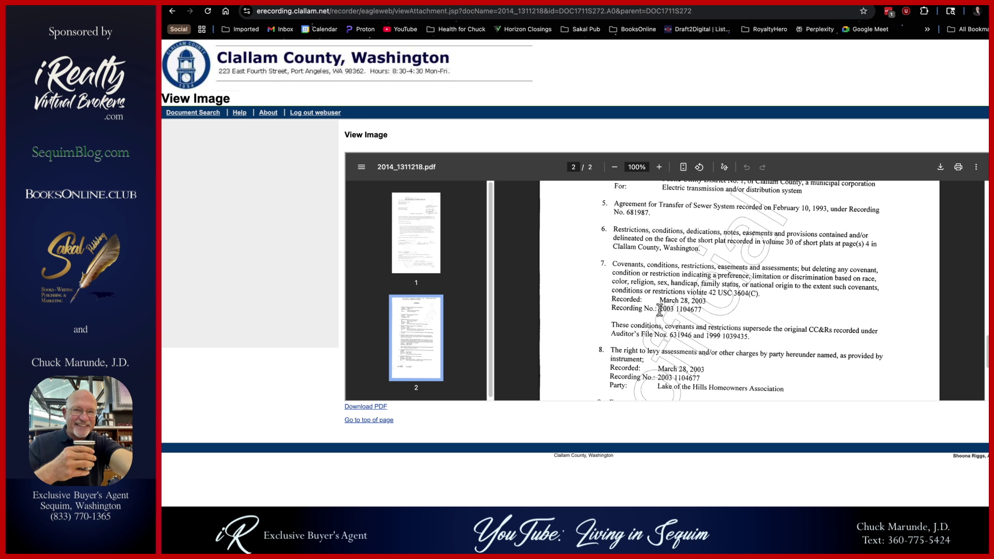
{"action": "left_click_drag", "start_coordinate": [659, 310], "coordinate": [702, 310]}
{"action": "key", "text": "ctrl+c"}
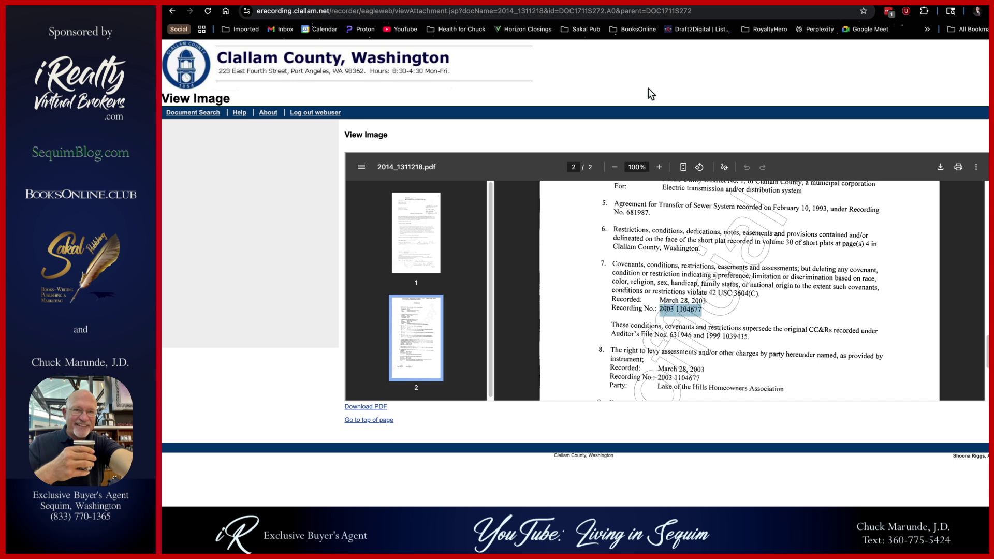
- Open the eRecording Document Search page in a new tab and switch to it
{"action": "right_click", "coordinate": [196, 116]}
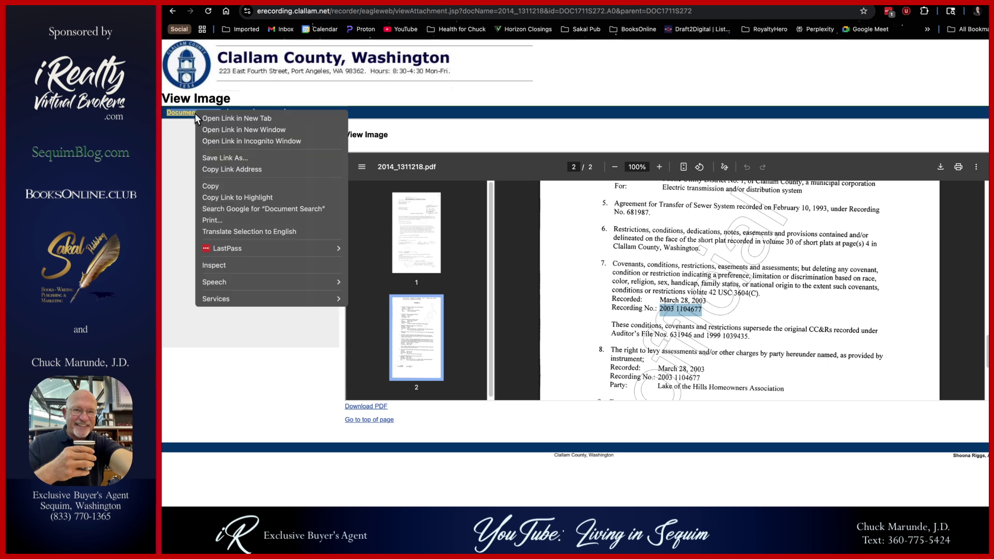
{"action": "left_click", "coordinate": [224, 118]}
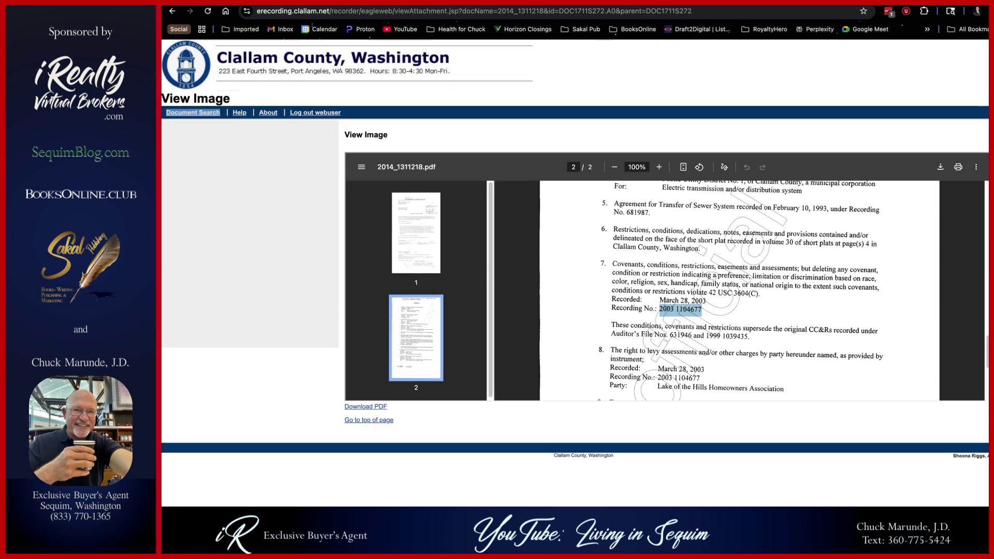
{"action": "key", "text": "ctrl+Tab"}
{"action": "left_click", "coordinate": [377, 214]}
{"action": "key", "text": "ctrl+v"}
{"action": "key", "text": "Return"}
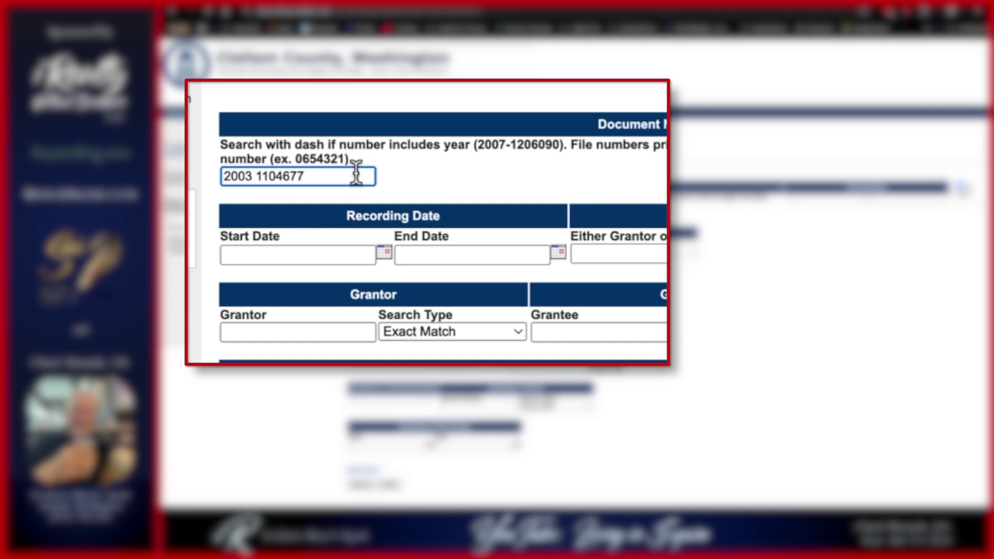
{"action": "left_click", "coordinate": [365, 486]}
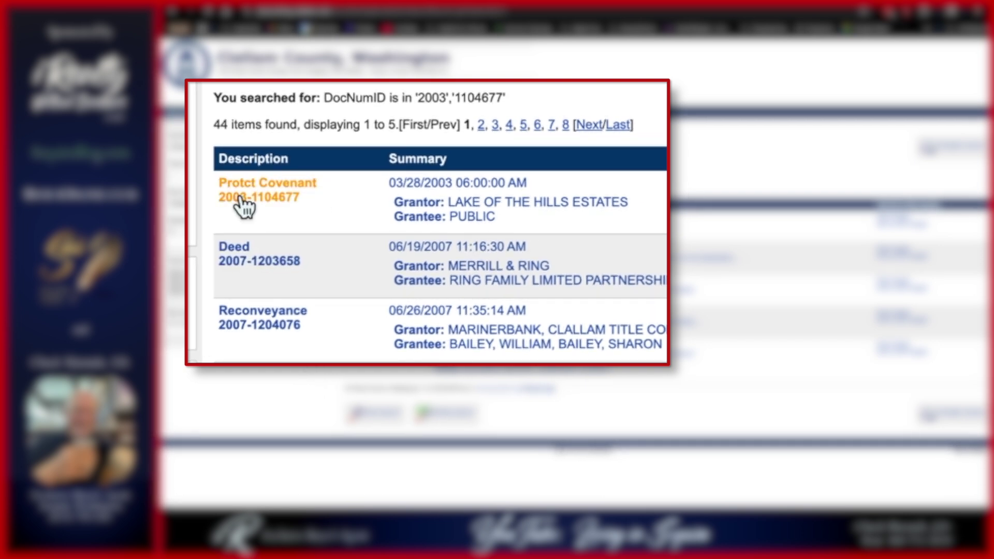
{"action": "left_click", "coordinate": [501, 215]}
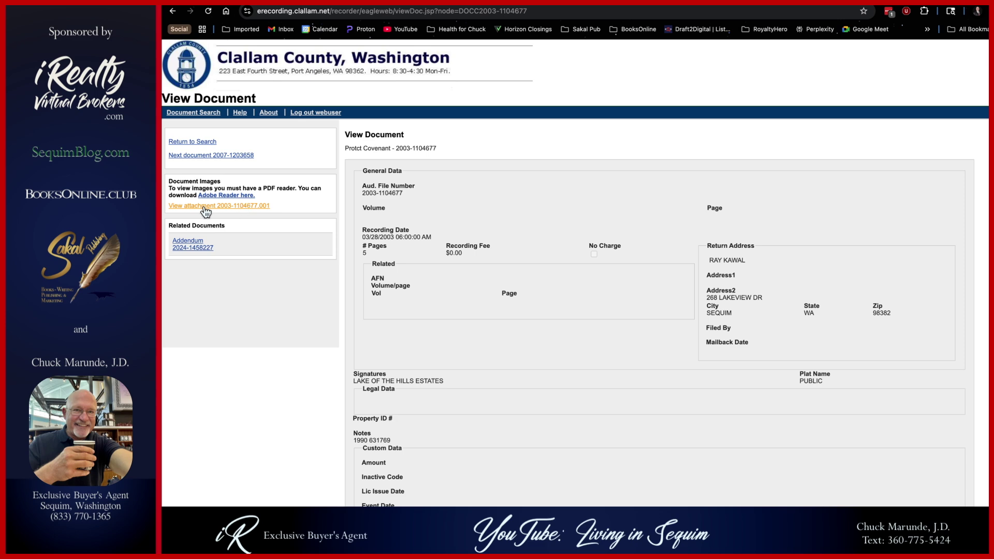
- Open the 2003-1104677.001 covenants PDF and read down to page 2's restrictions through item 15
{"action": "left_click", "coordinate": [204, 207]}
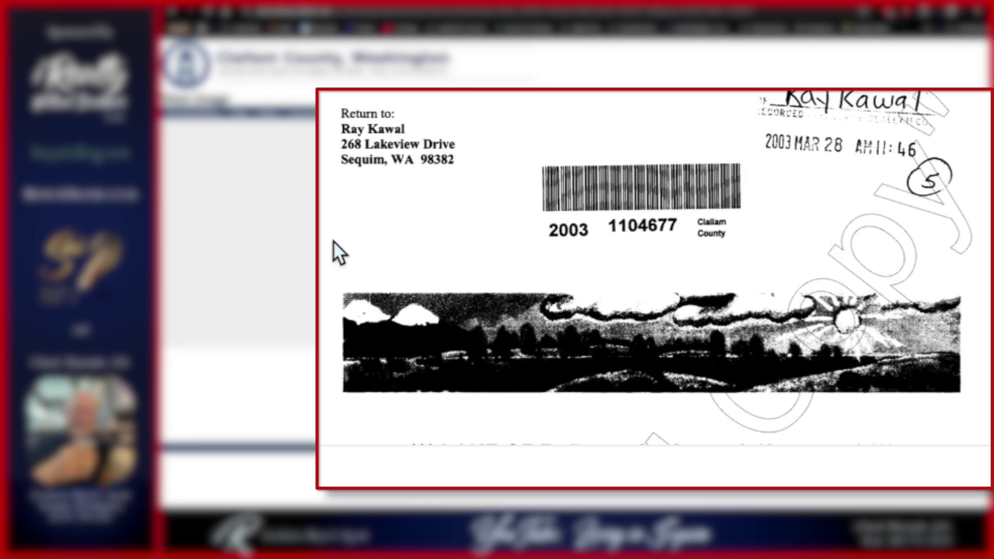
{"action": "scroll", "coordinate": [333, 240], "scroll_direction": "down", "scroll_amount": 5}
{"action": "scroll", "coordinate": [334, 240], "scroll_direction": "down", "scroll_amount": 3}
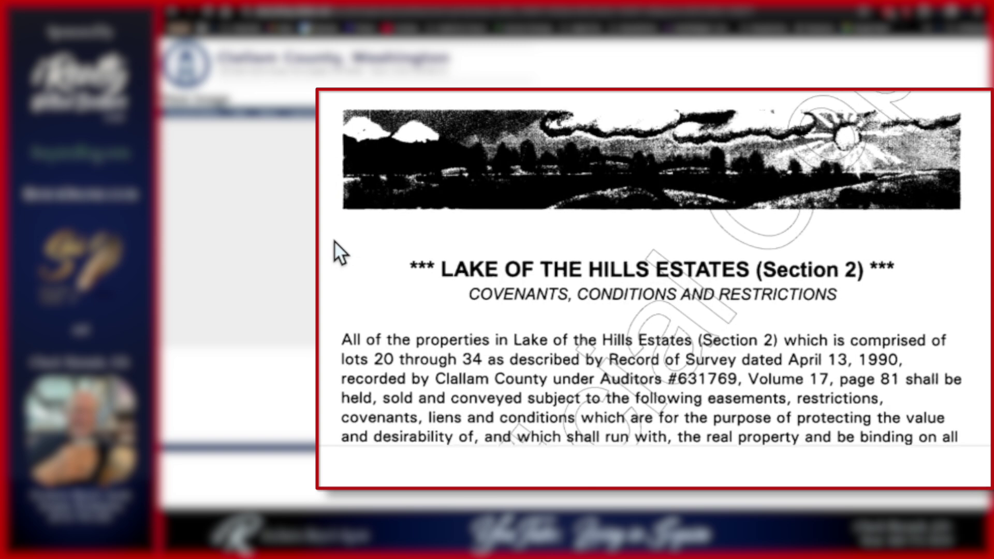
{"action": "scroll", "coordinate": [334, 240], "scroll_direction": "down", "scroll_amount": 2}
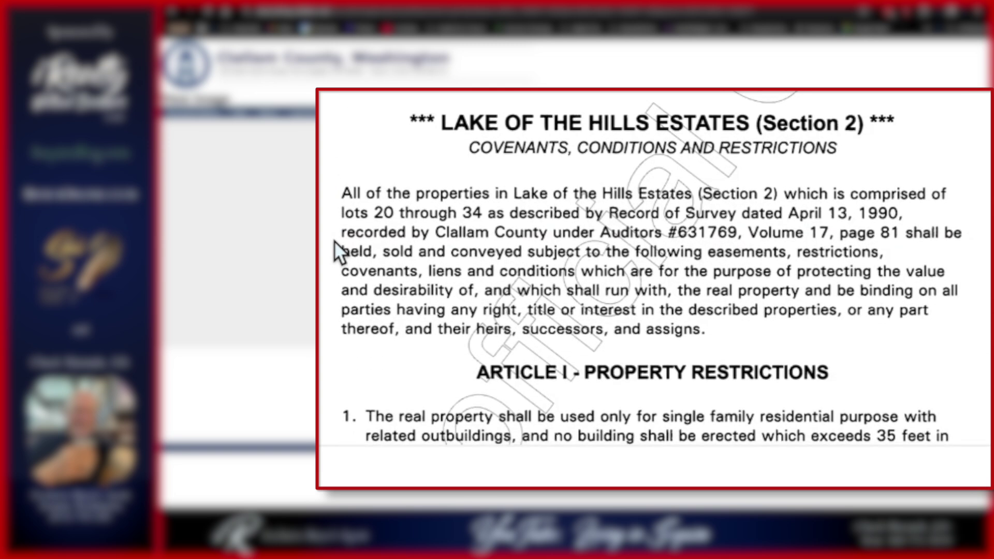
{"action": "scroll", "coordinate": [334, 240], "scroll_direction": "down", "scroll_amount": 3}
{"action": "scroll", "coordinate": [331, 240], "scroll_direction": "down", "scroll_amount": 4}
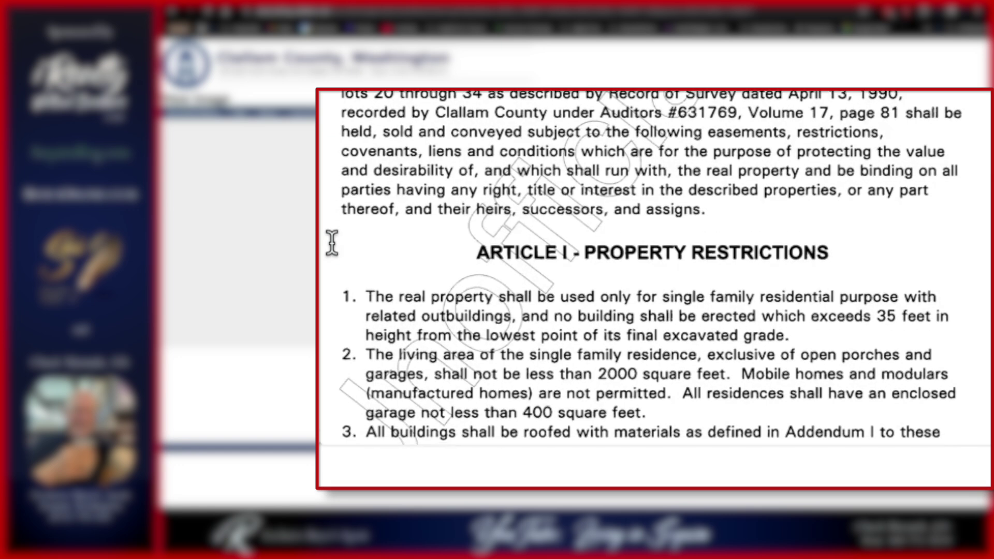
{"action": "scroll", "coordinate": [332, 246], "scroll_direction": "down", "scroll_amount": 1}
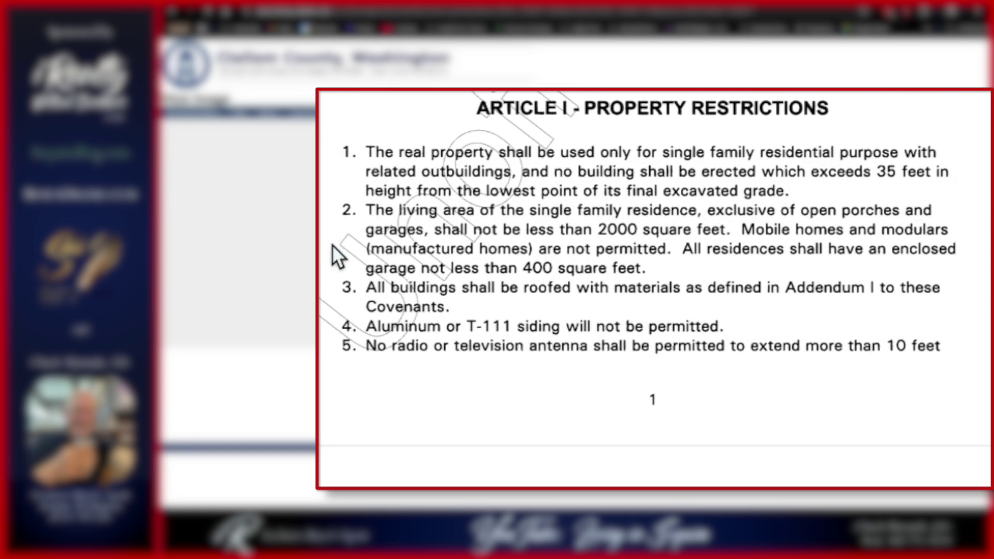
{"action": "scroll", "coordinate": [327, 247], "scroll_direction": "down", "scroll_amount": 2}
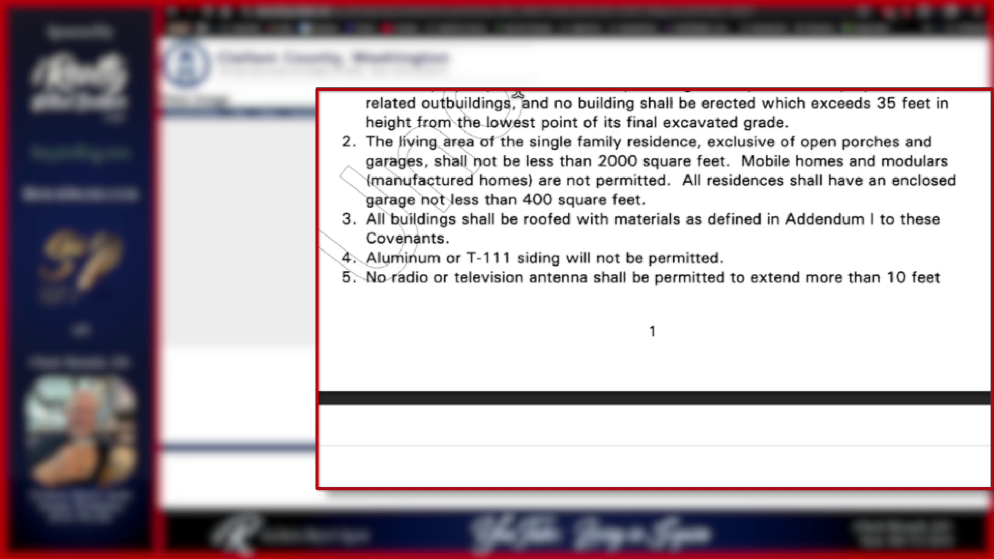
{"action": "scroll", "coordinate": [563, 285], "scroll_direction": "down", "scroll_amount": 10}
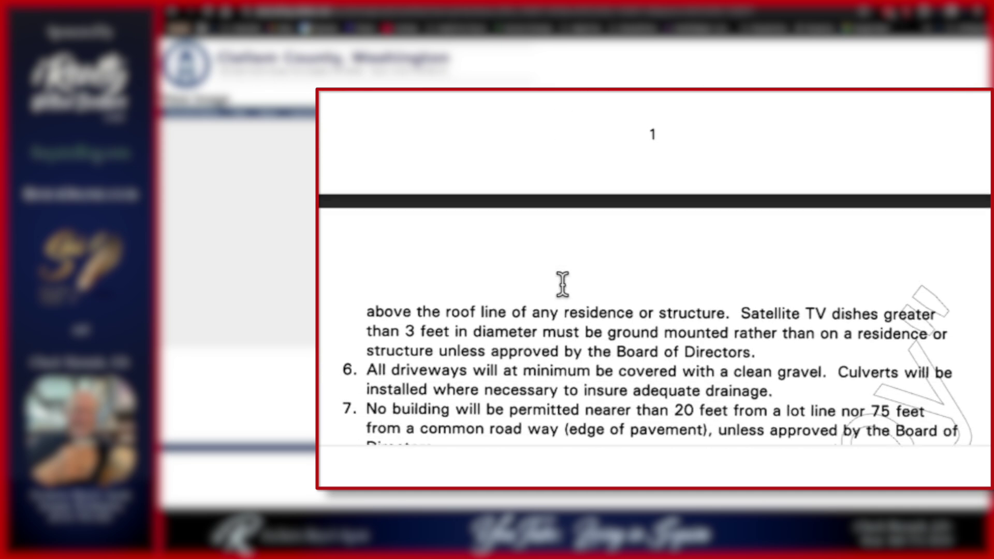
{"action": "scroll", "coordinate": [563, 286], "scroll_direction": "down", "scroll_amount": 6}
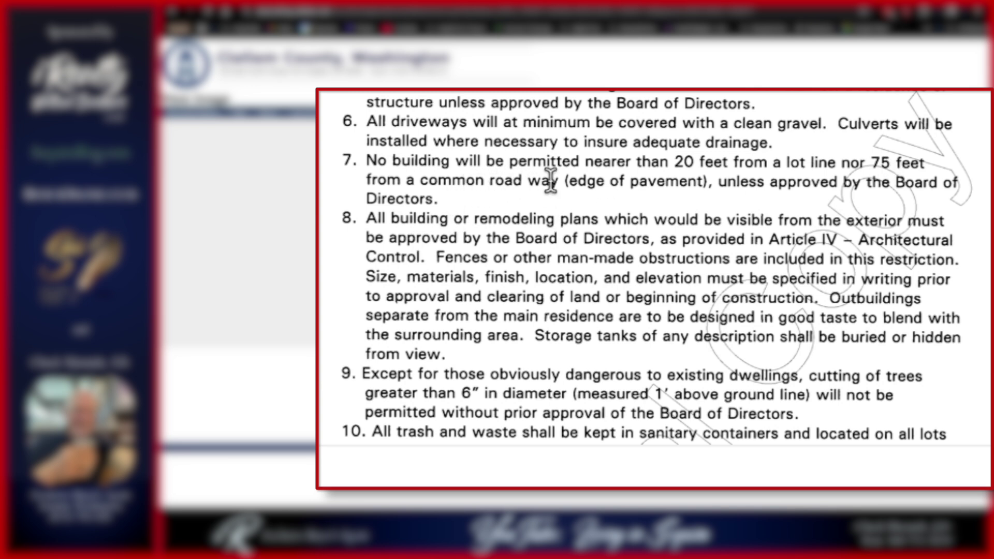
{"action": "scroll", "coordinate": [690, 181], "scroll_direction": "down", "scroll_amount": 3}
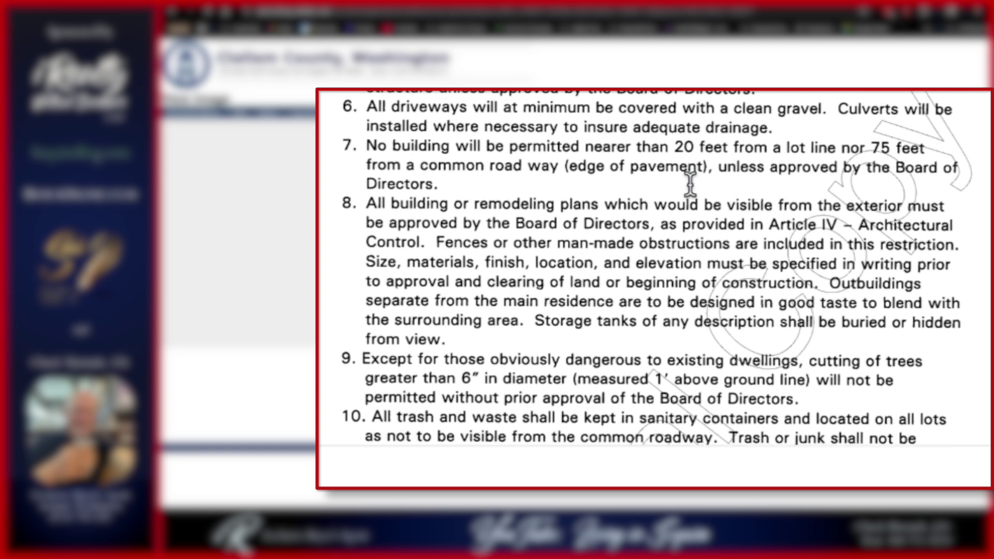
{"action": "scroll", "coordinate": [654, 247], "scroll_direction": "down", "scroll_amount": 9}
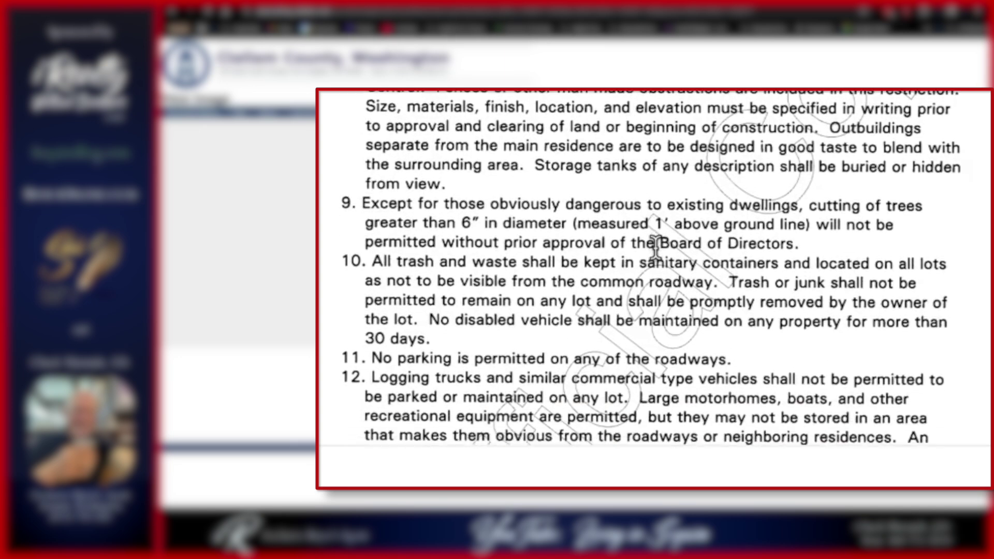
{"action": "scroll", "coordinate": [651, 251], "scroll_direction": "down", "scroll_amount": 9}
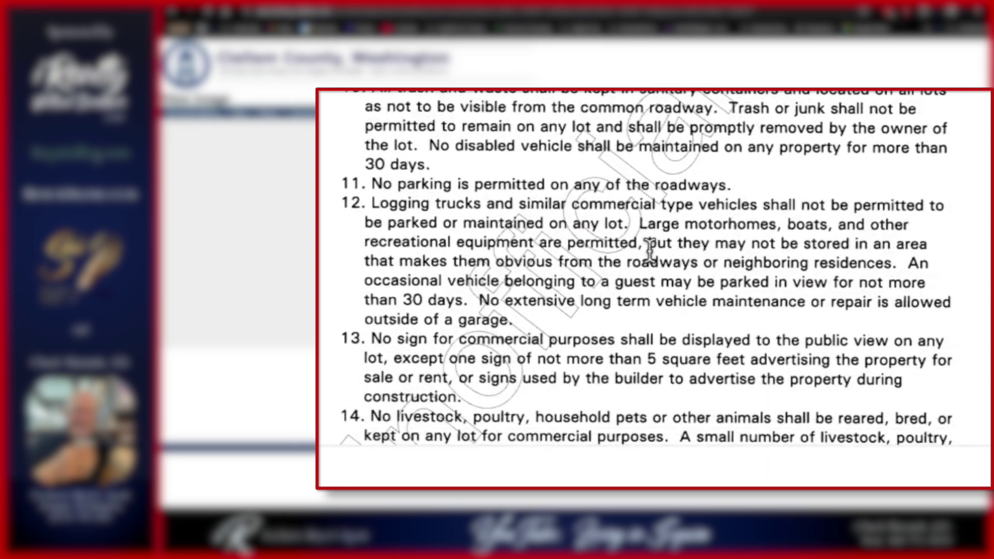
{"action": "scroll", "coordinate": [649, 251], "scroll_direction": "down", "scroll_amount": 4}
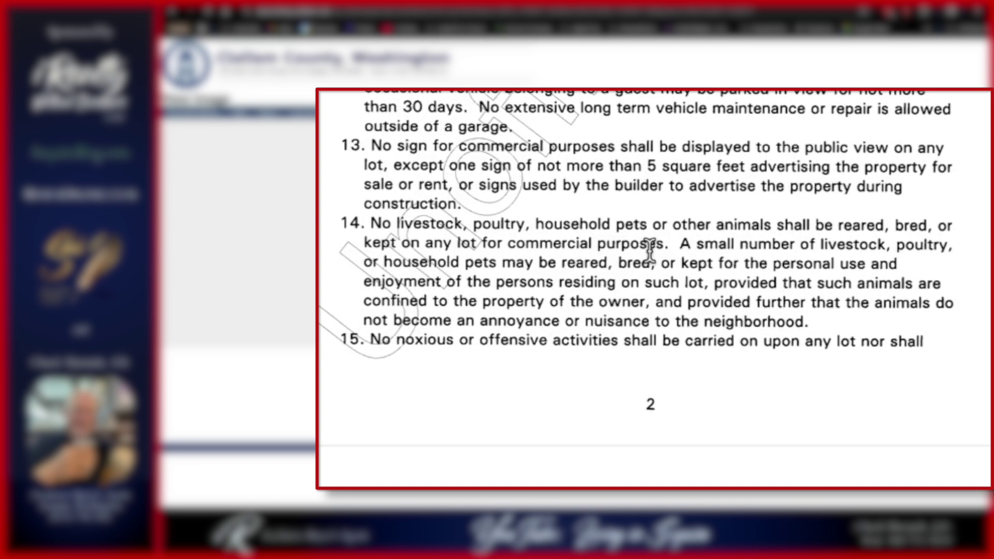